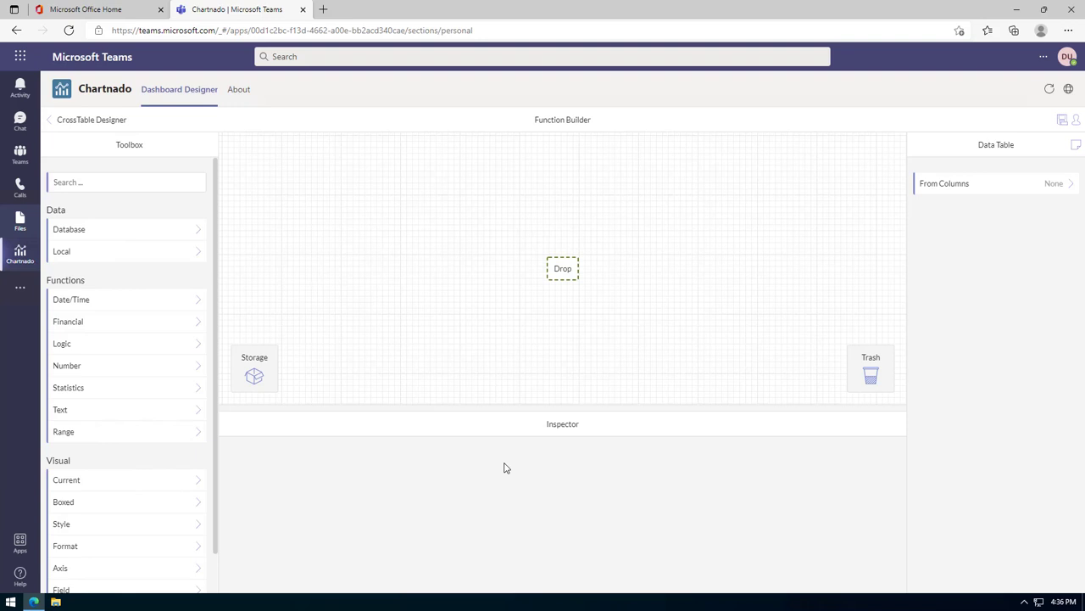
Search the toolbox for 'demo' and drop Demo Data onto the canvas as the source.
left_click(120, 182)
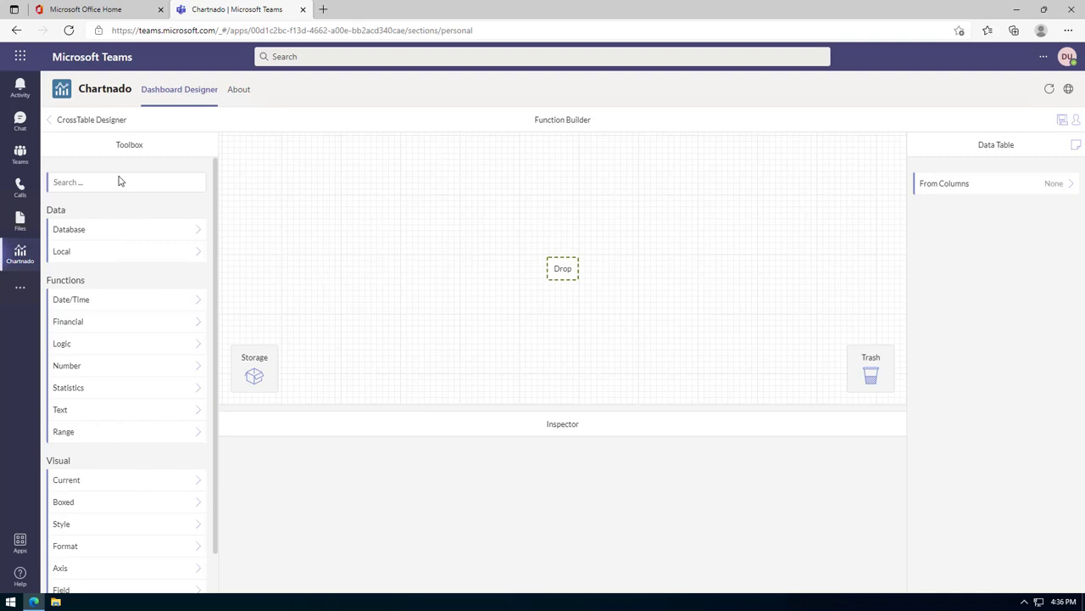
type("demo")
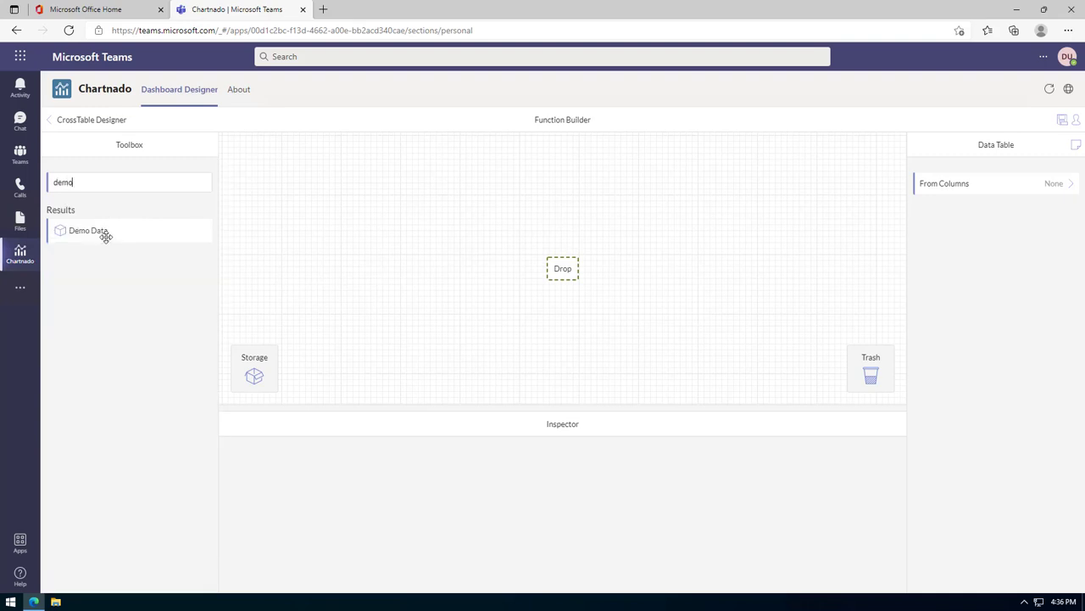
left_click_drag(104, 232, 570, 273)
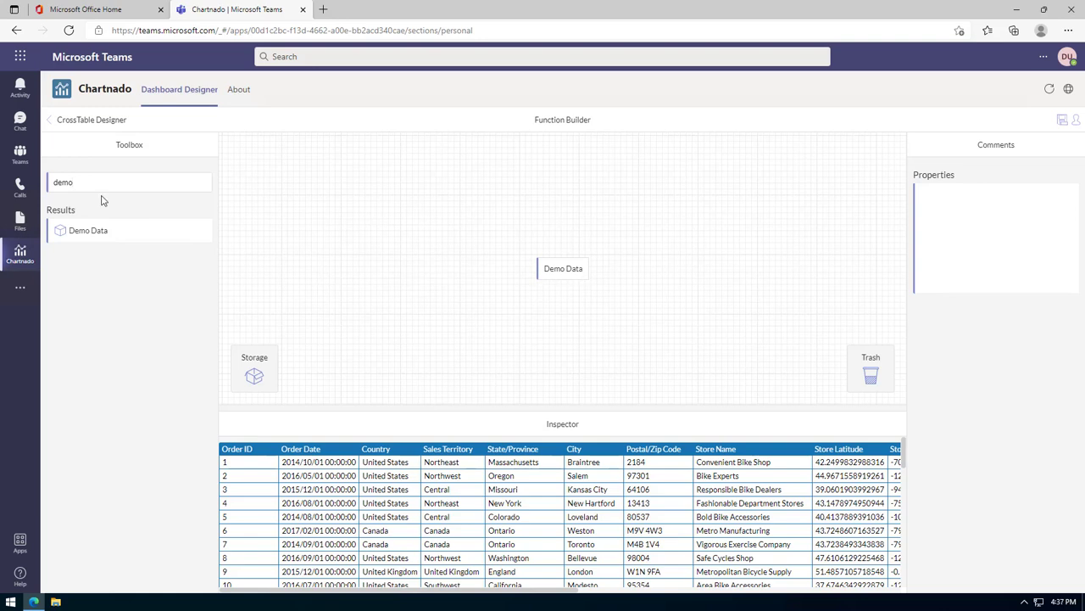
Wrap the Demo Data node in a Cache function.
left_click_drag(111, 183, 54, 182)
key("BackSpace")
type("cache")
left_click_drag(107, 231, 569, 270)
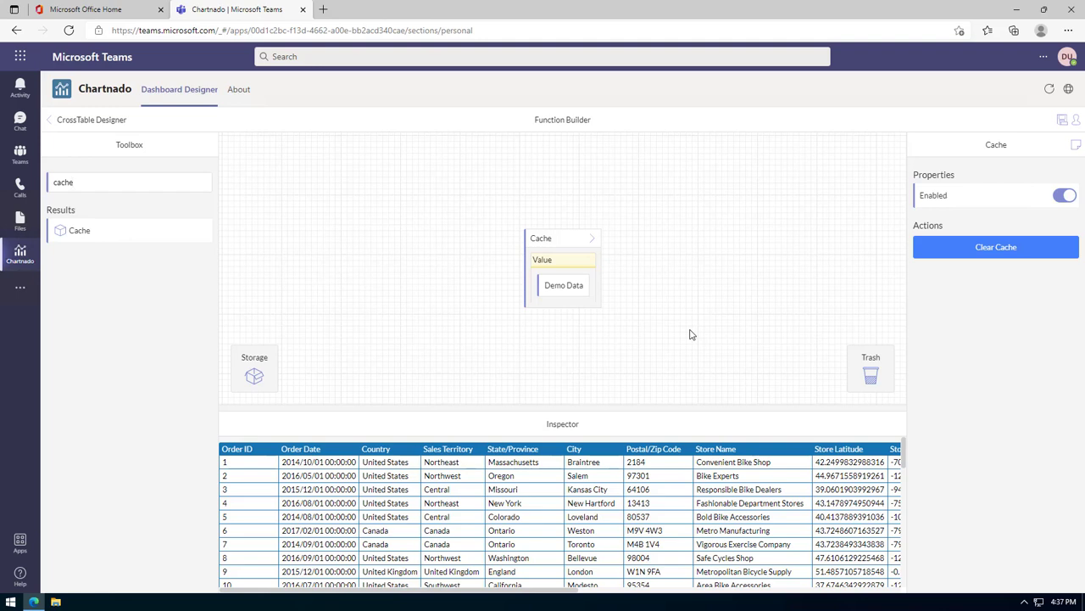
Wrap the cached data in a Select function.
left_click_drag(92, 183, 39, 183)
type("select")
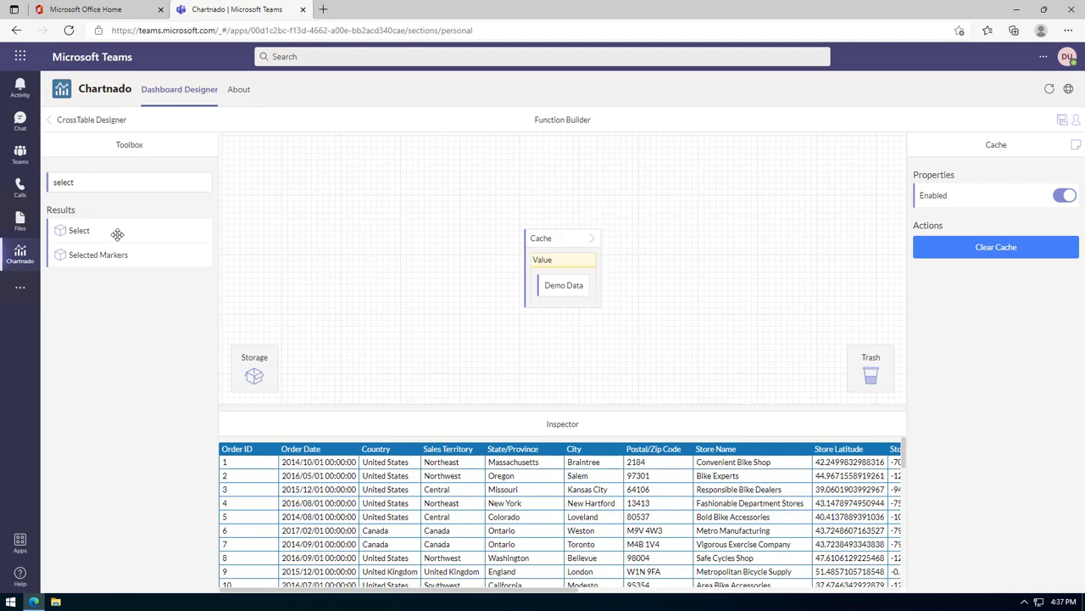
left_click_drag(117, 234, 567, 241)
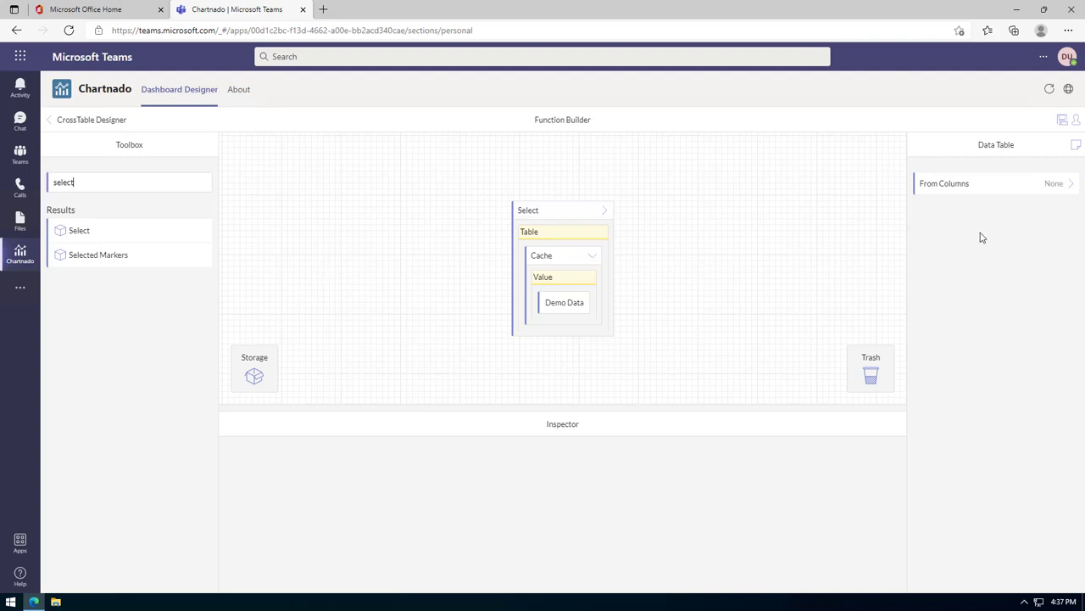
Keep Country, Order Quantity, Line Total and Product Category, then preview the four-column output.
left_click(1066, 192)
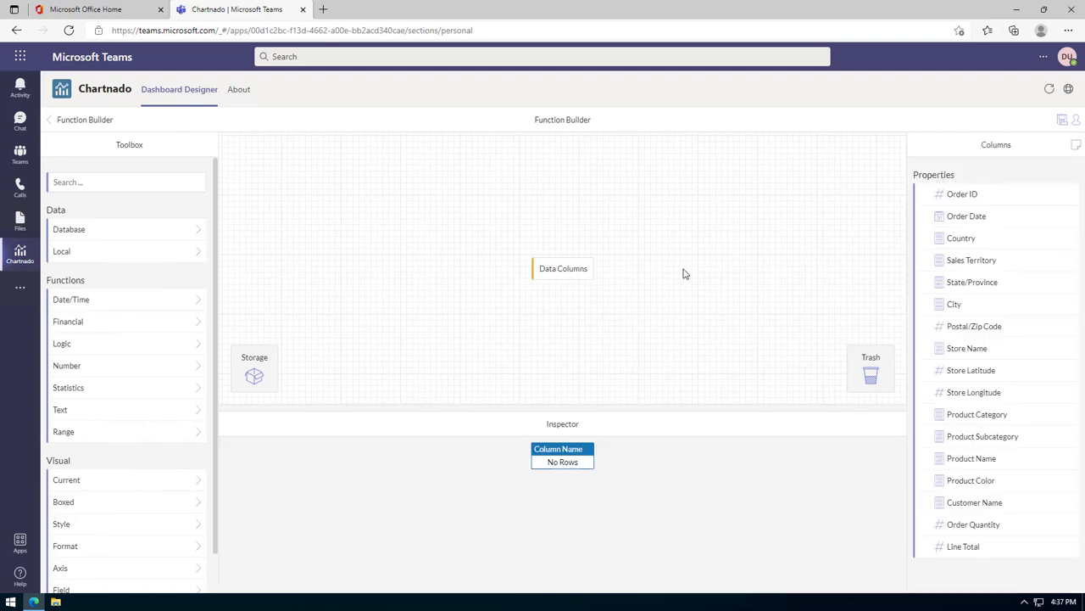
left_click(993, 245)
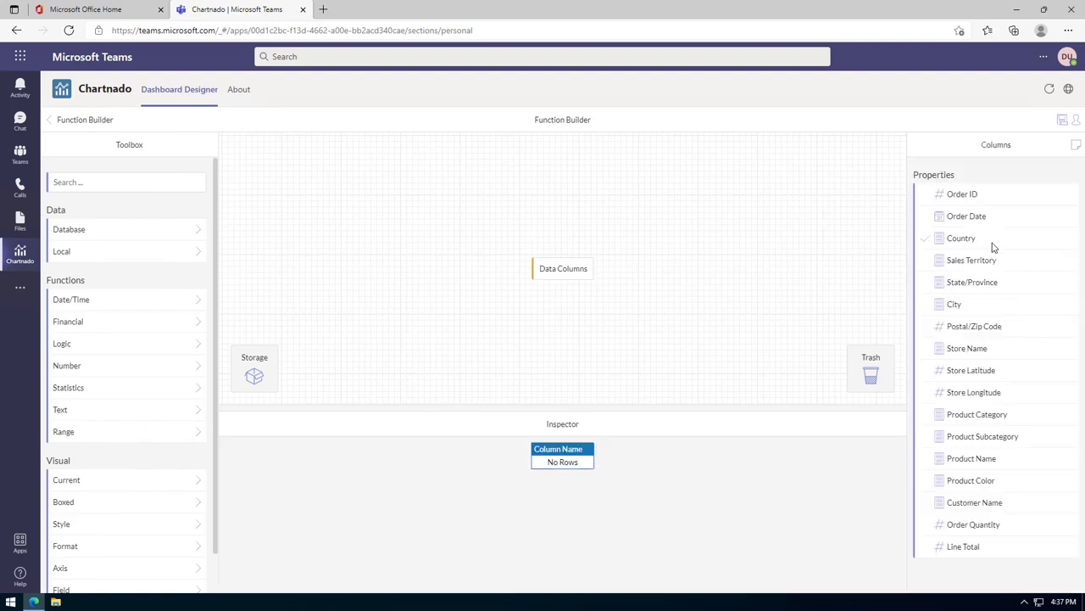
left_click(1004, 527)
left_click(1023, 549)
left_click(1018, 420)
left_click(84, 120)
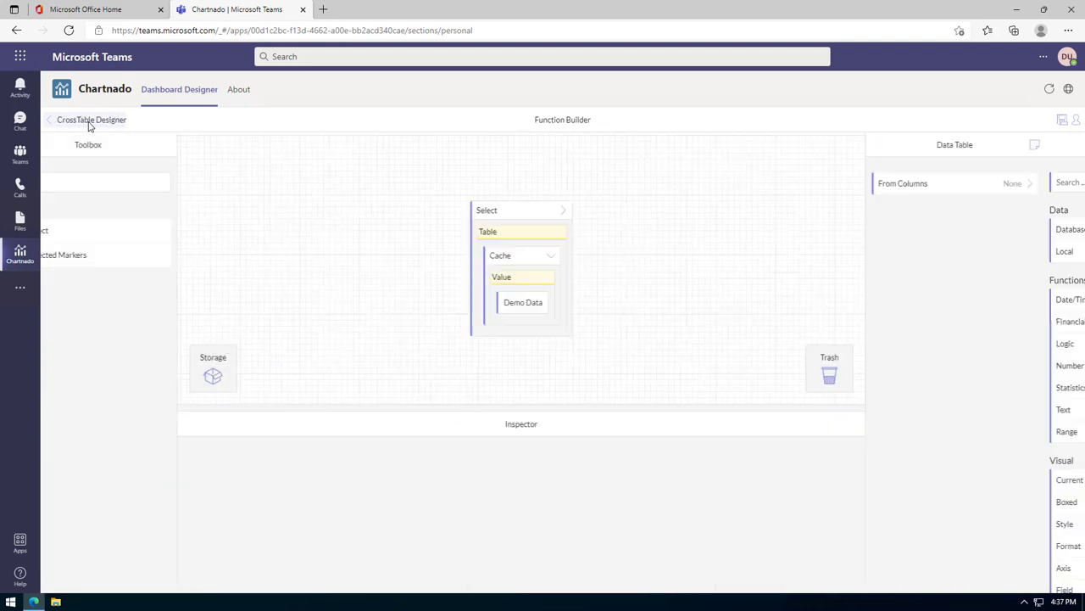
left_click(559, 212)
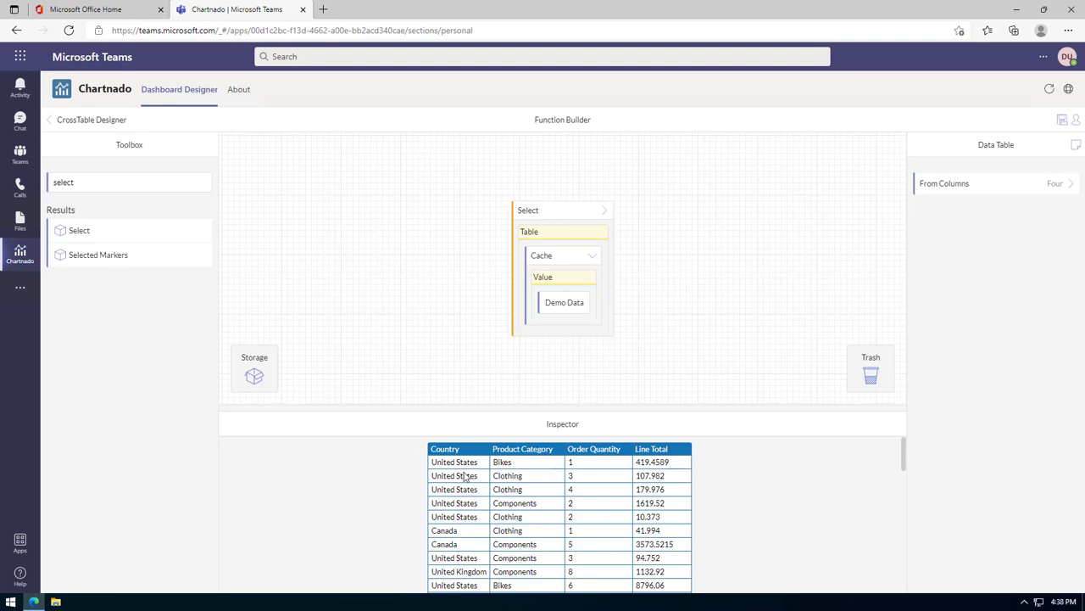
Wrap the Select chain in a Group By function.
double_click(81, 181)
key("BackSpace")
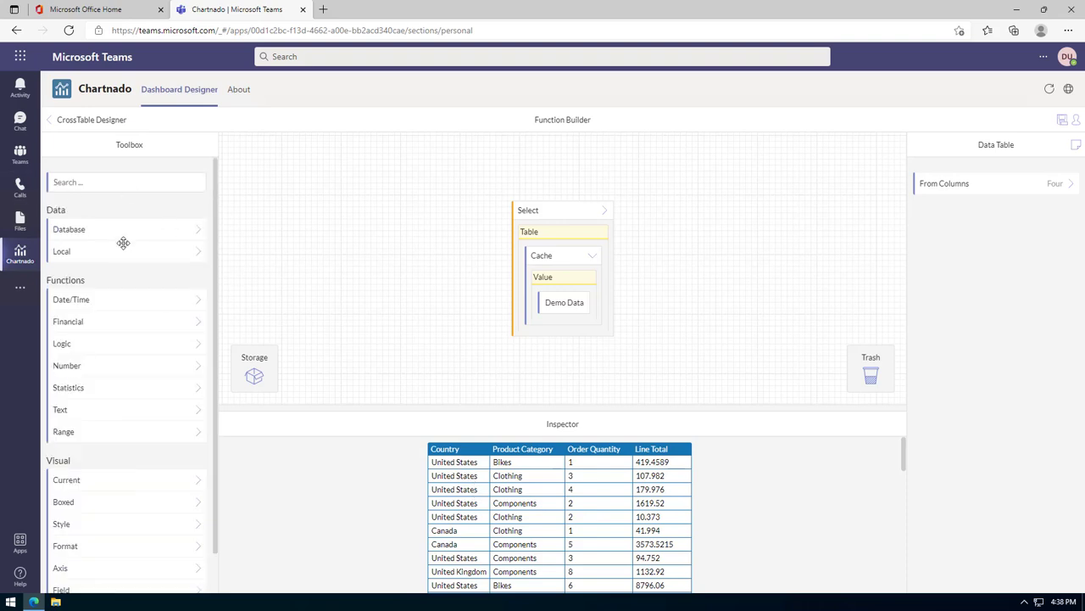
type("group")
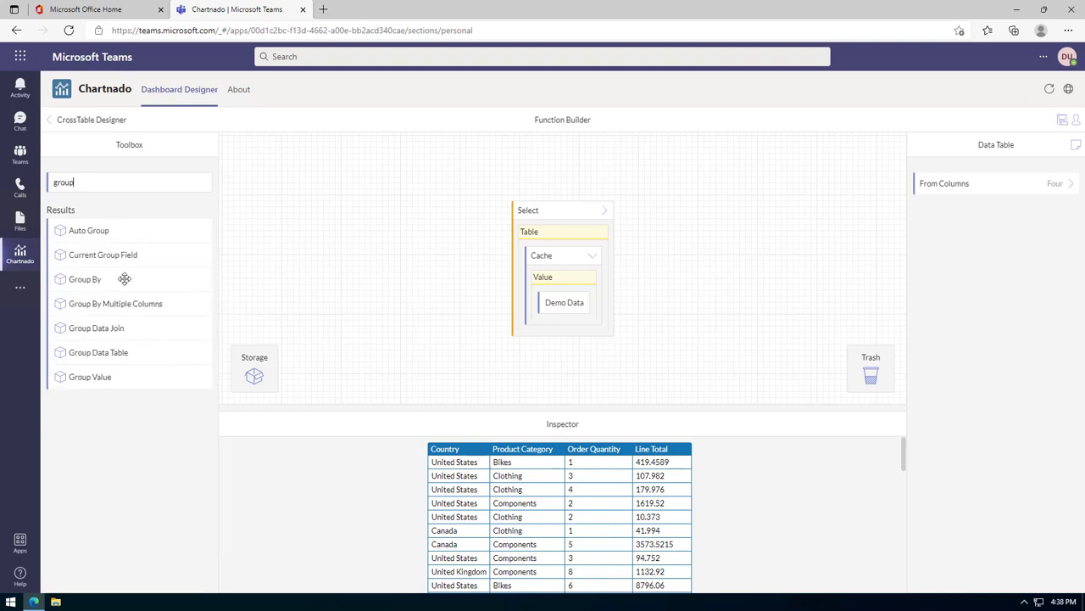
left_click_drag(125, 279, 563, 213)
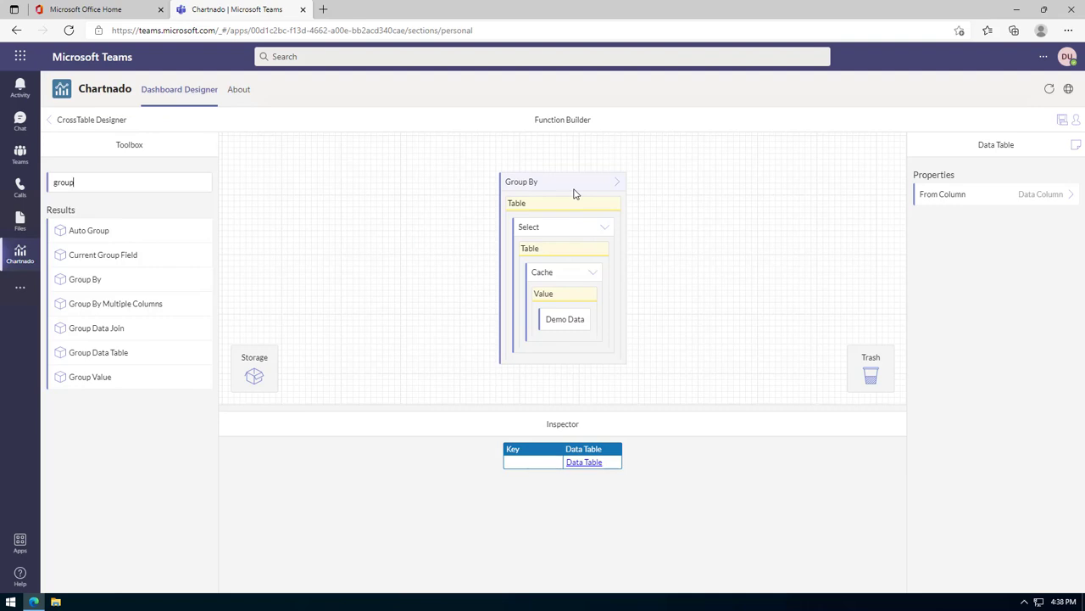
Set Group By's grouping column to Country.
left_click(984, 198)
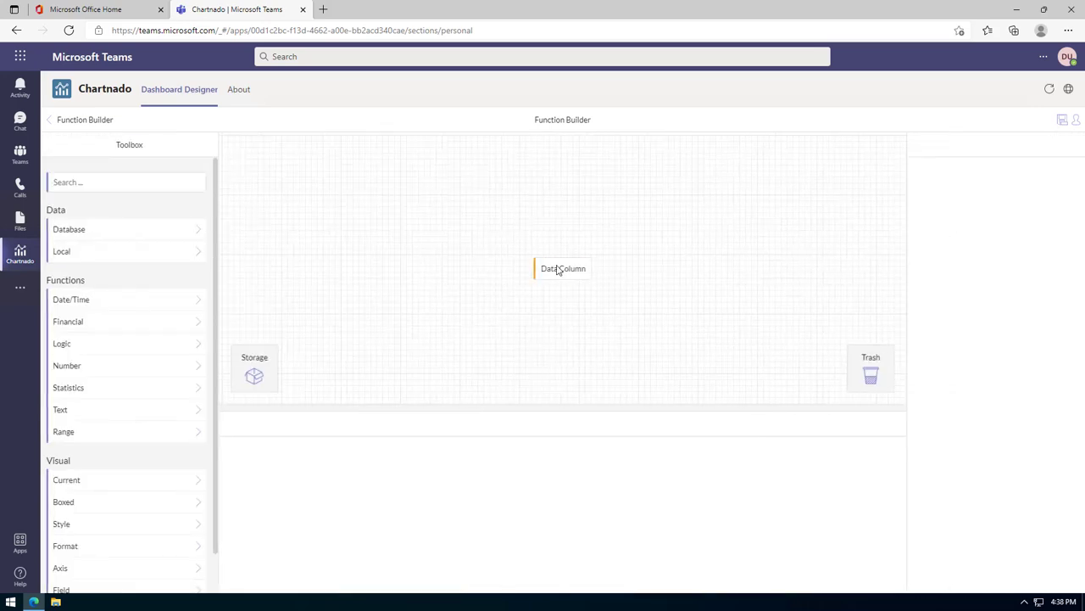
left_click(558, 269)
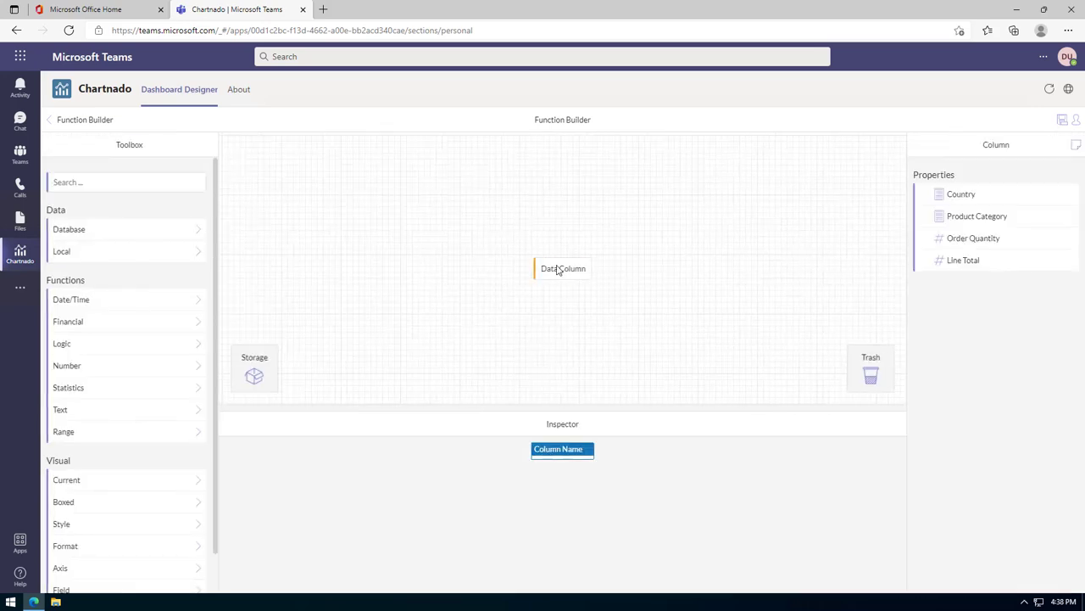
left_click(971, 201)
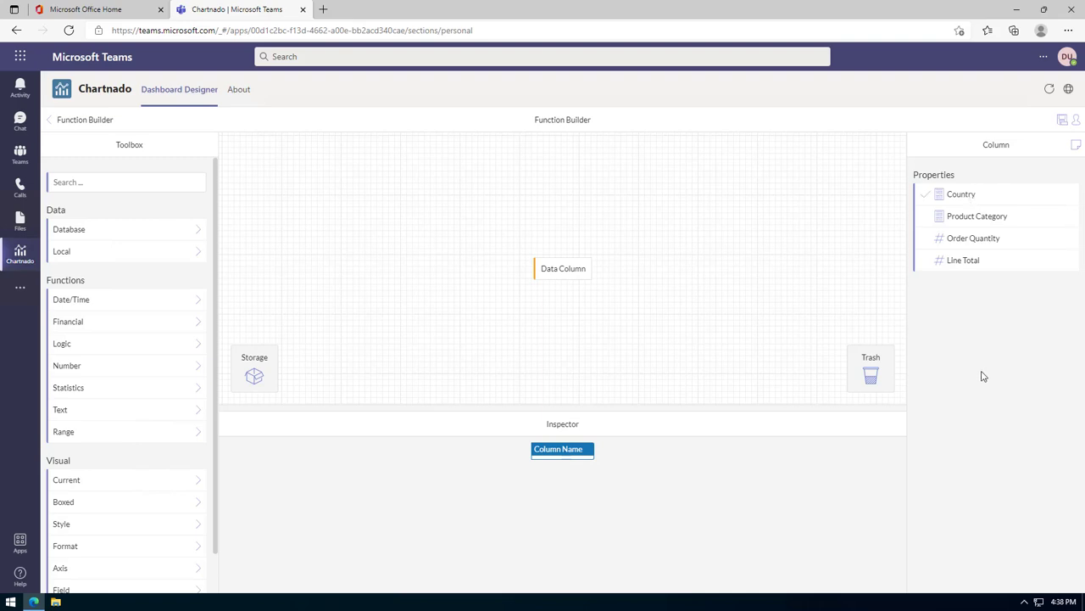
left_click(578, 276)
left_click(61, 123)
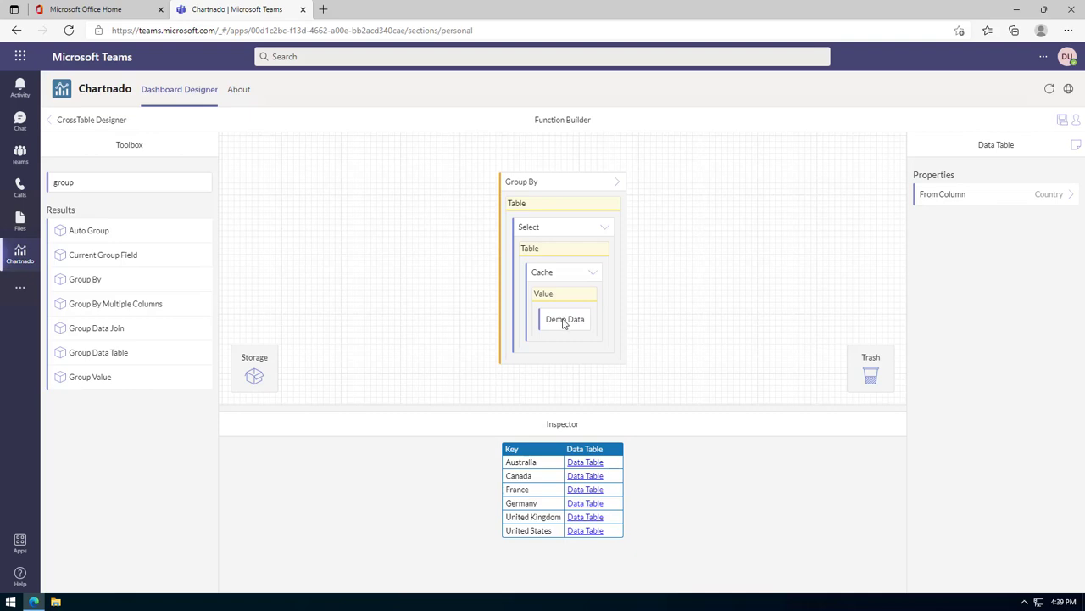
left_click(562, 272)
left_click(556, 237)
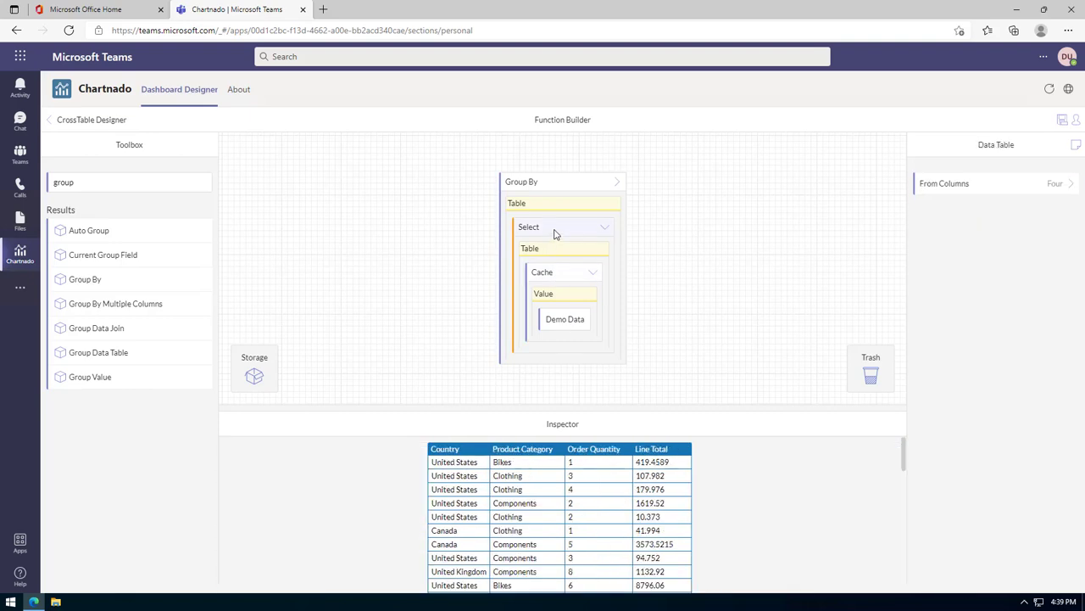
left_click(546, 181)
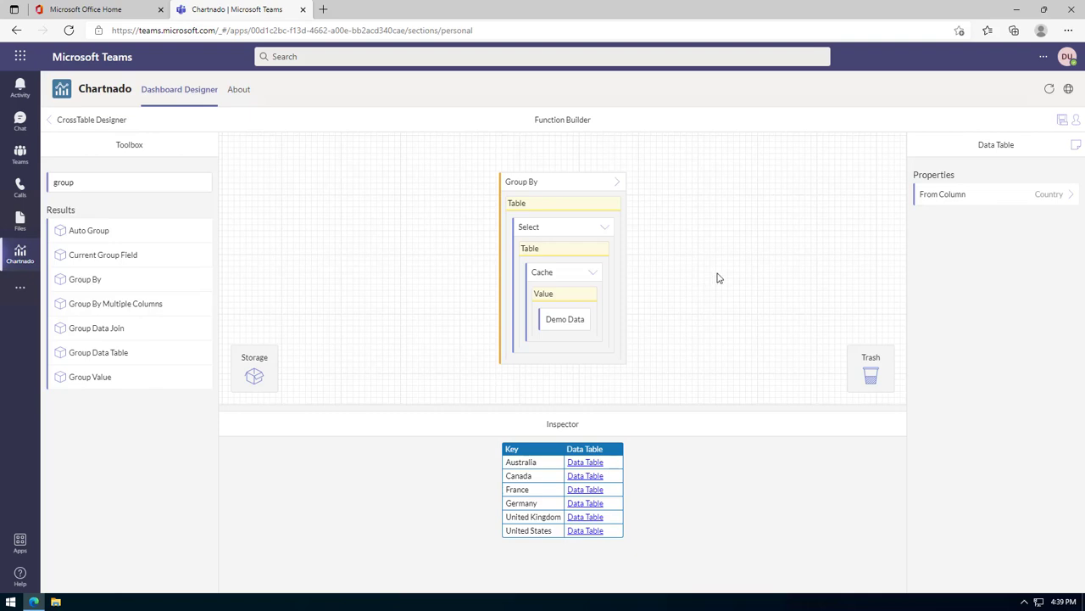
left_click(585, 462)
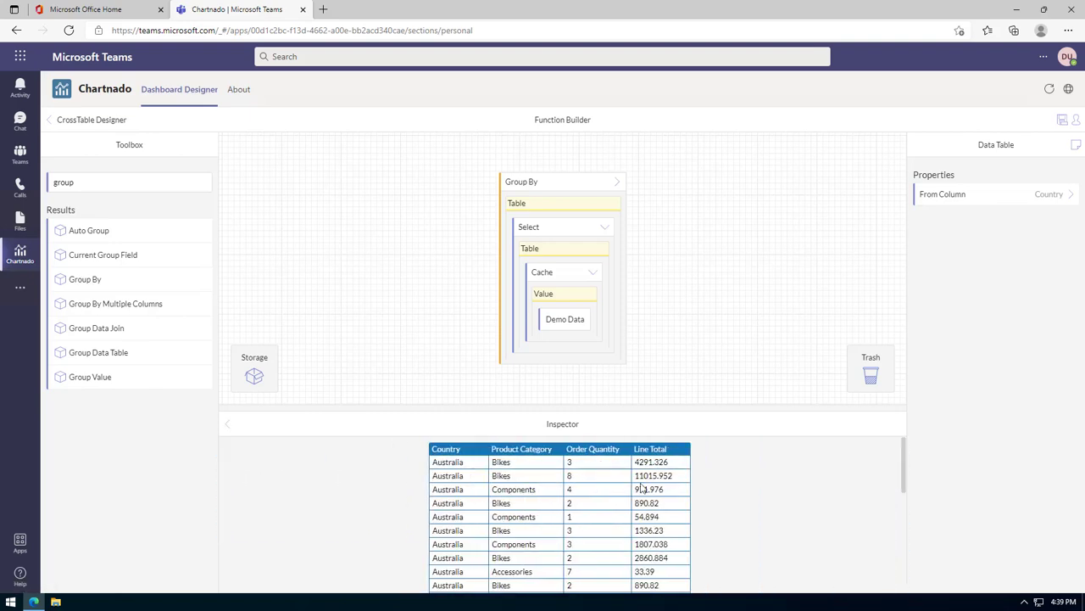
scroll(614, 499, "down", 2)
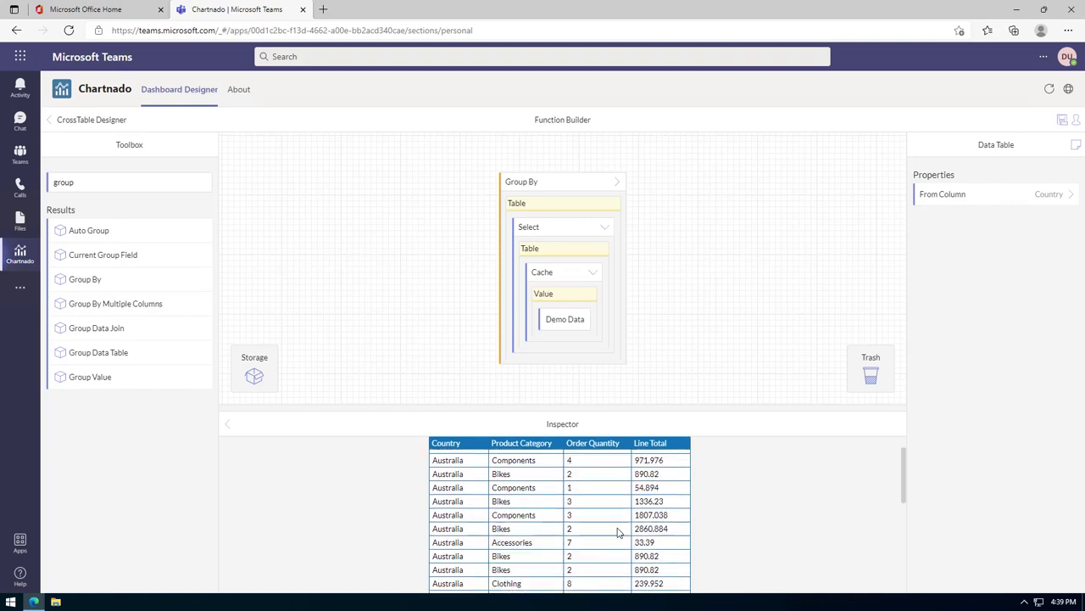
scroll(617, 531, "up", 2)
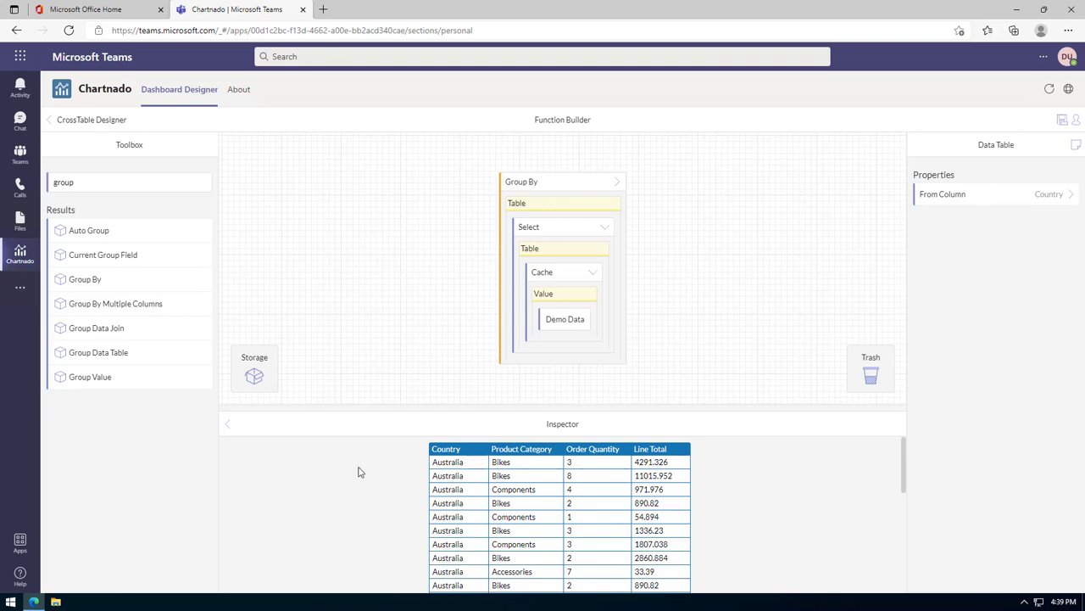
left_click(227, 424)
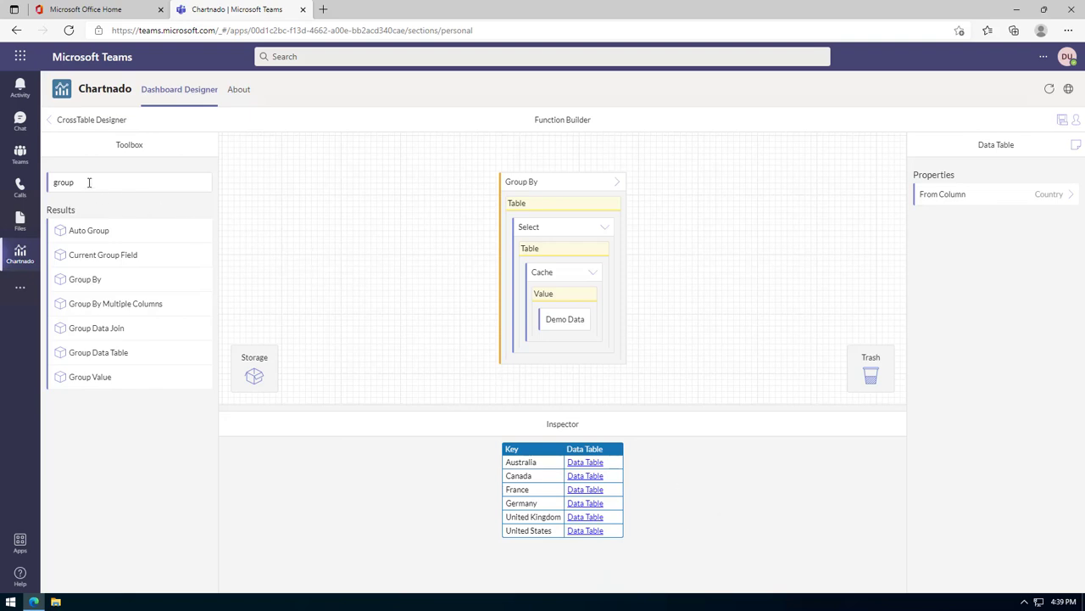
double_click(56, 182)
Wrap the grouped table in Add Index Column and rename its column to 'My Index'.
type("add in")
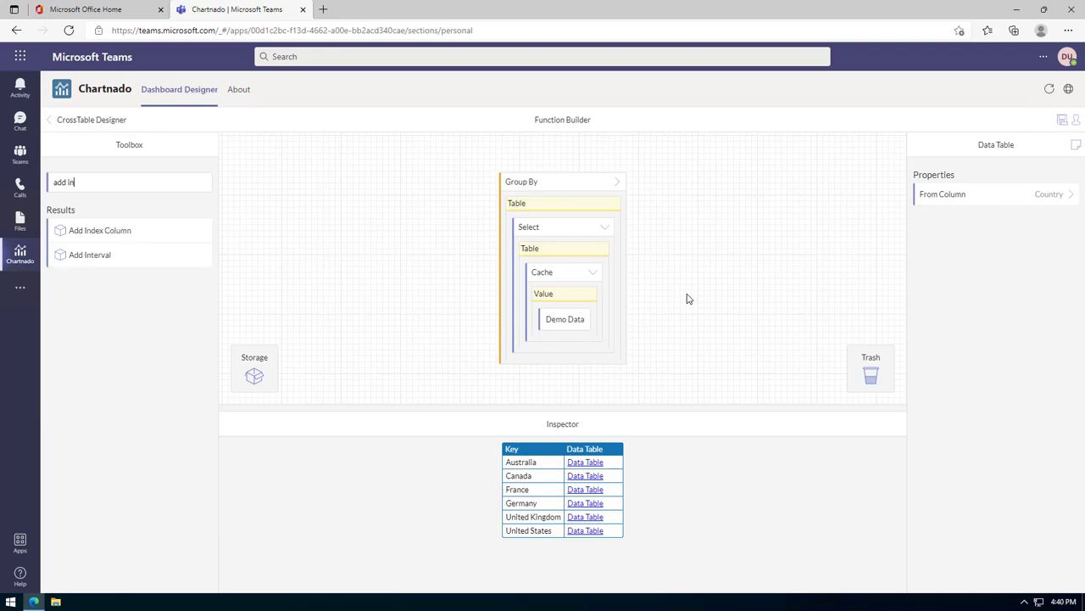
left_click_drag(148, 229, 555, 185)
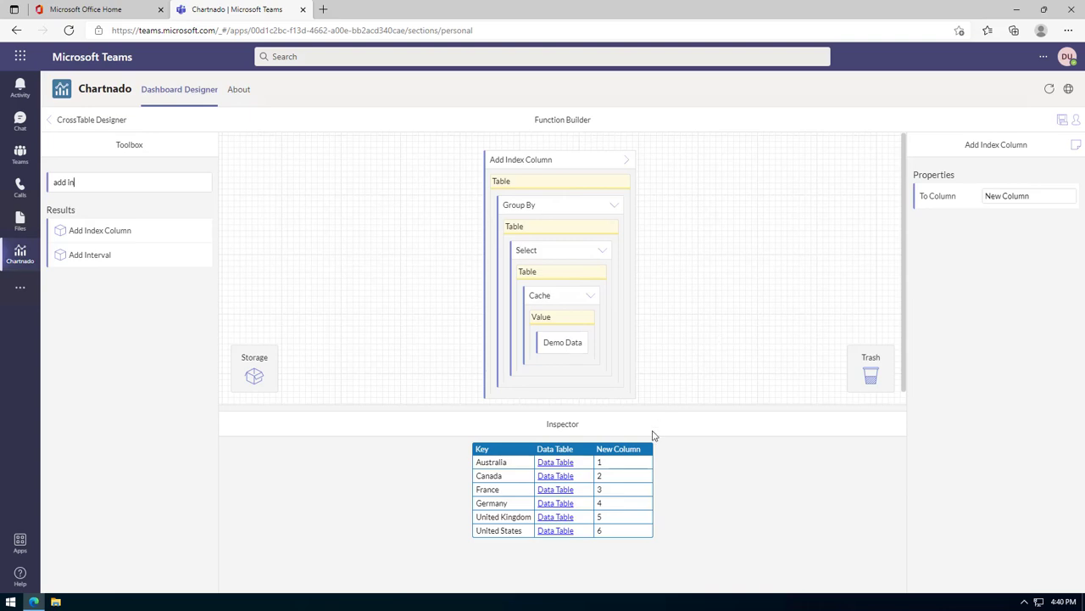
left_click_drag(1037, 196, 976, 201)
type("My Index")
left_click(572, 166)
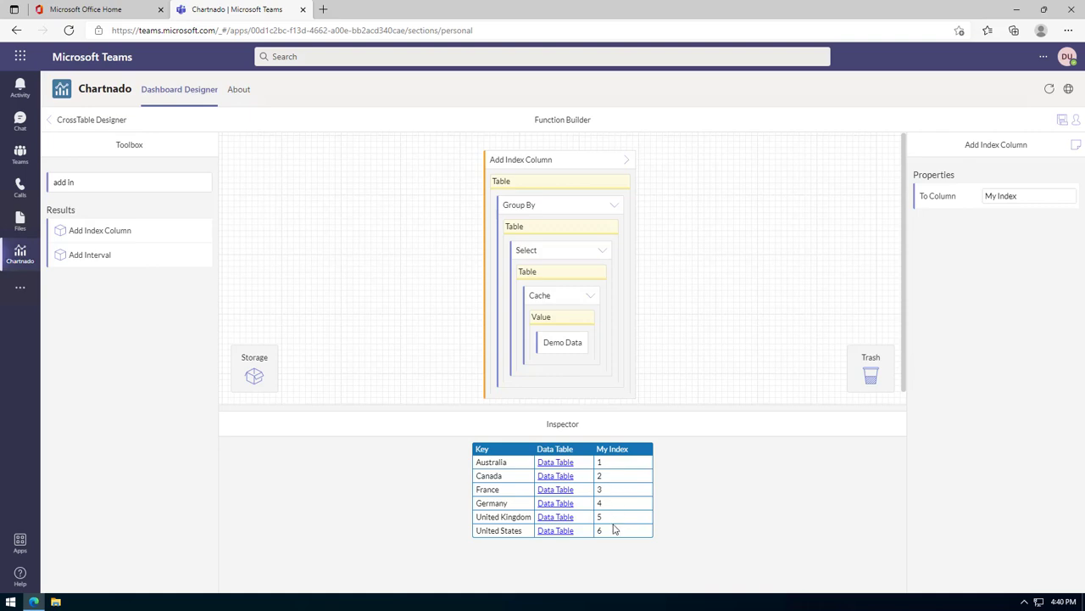
left_click_drag(100, 187, 39, 183)
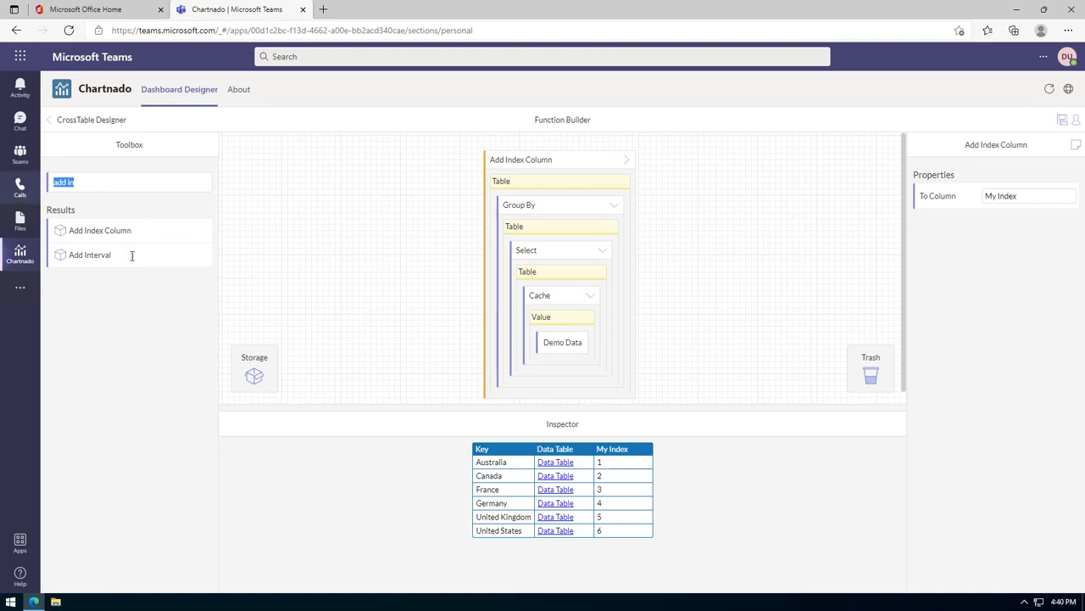
Wrap the chain in Add Calculated Column and name the new column 'Multiplied'.
type("add cal")
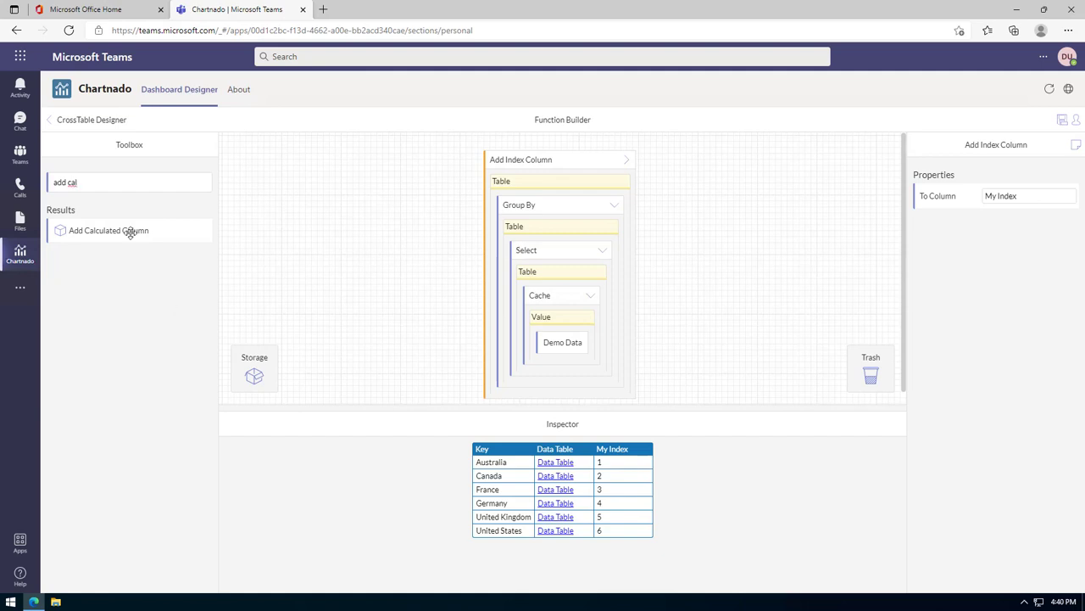
left_click_drag(129, 233, 555, 166)
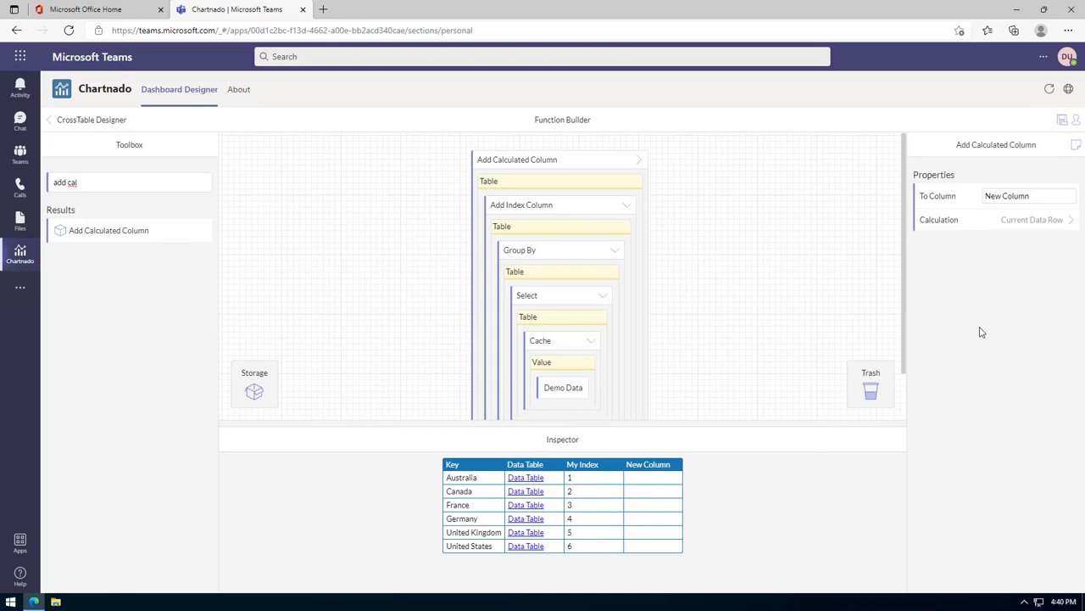
left_click_drag(1036, 196, 988, 197)
type("Multiplied")
Set the Current Data Row's source column to My Index, previewing the value 1.
left_click(1035, 220)
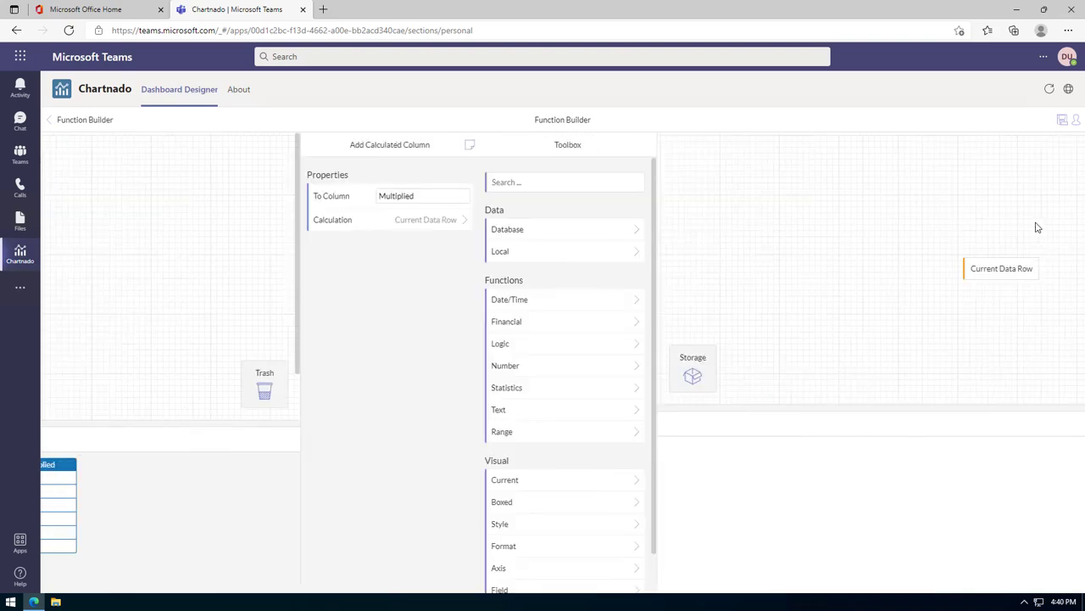
left_click(557, 269)
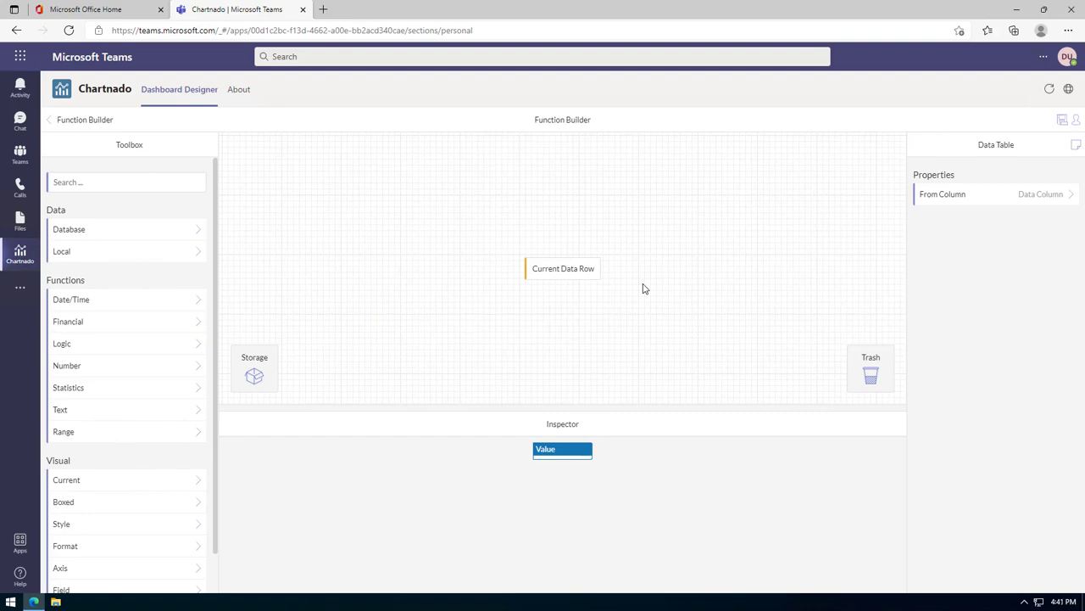
left_click(1000, 201)
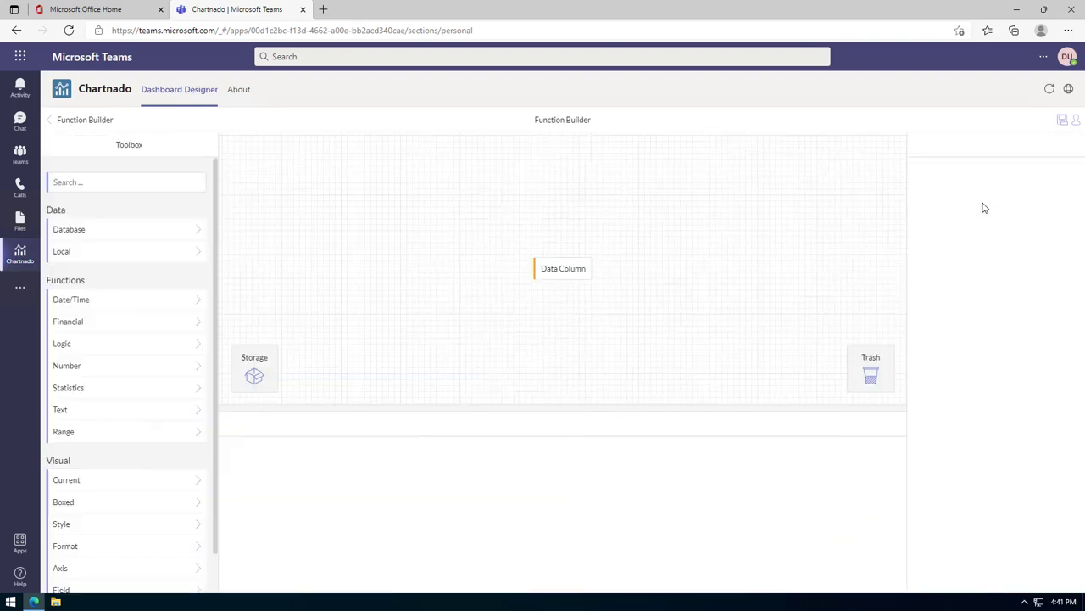
left_click(585, 273)
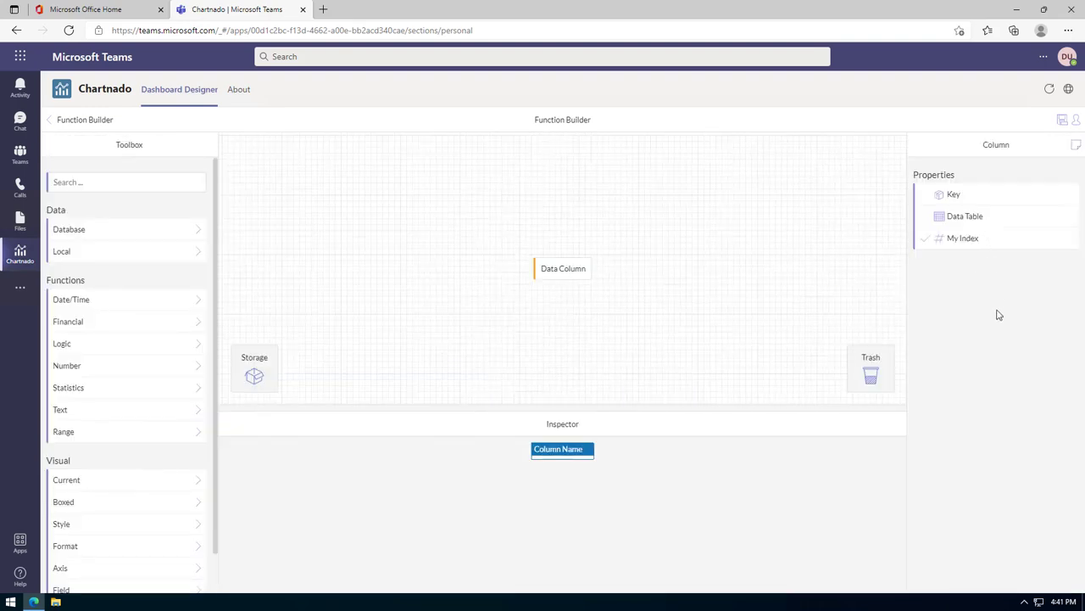
left_click(105, 122)
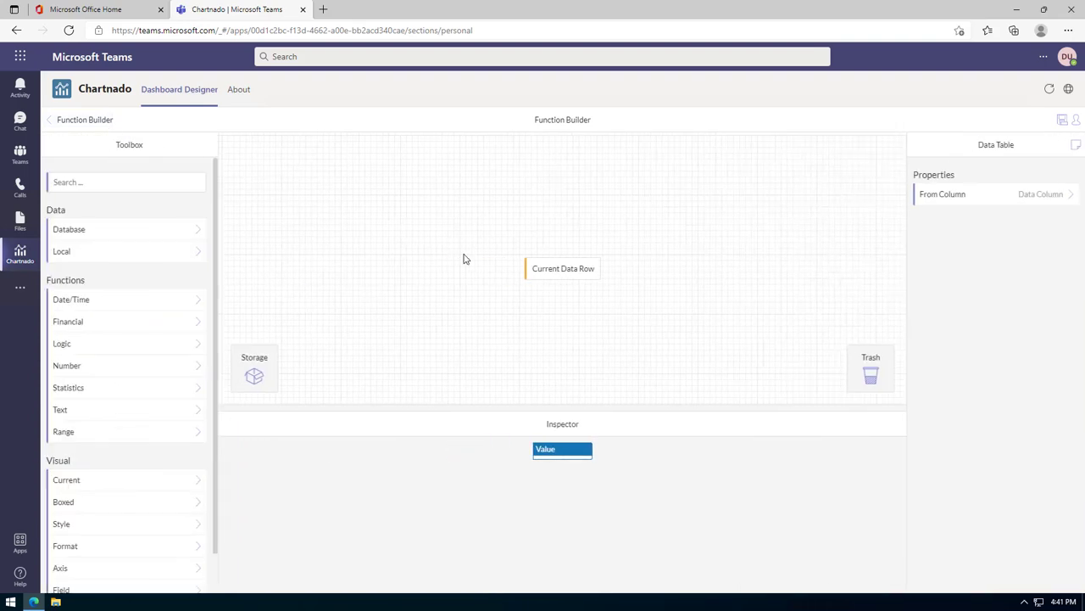
left_click(555, 275)
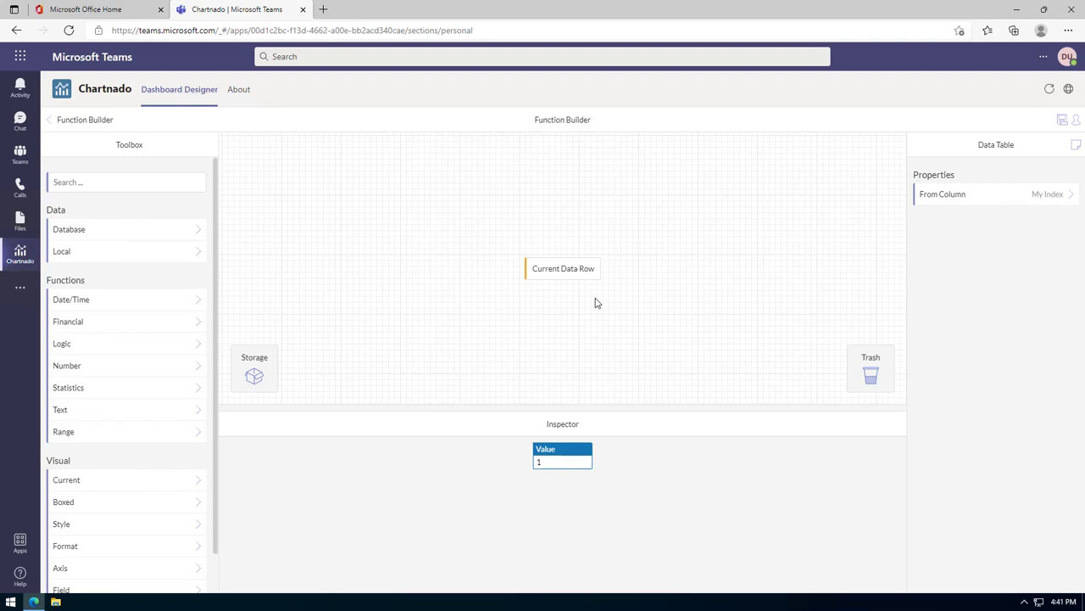
Search 'calc' and wrap the current data row in a Calculation.
left_click(113, 184)
type("cacl")
key("BackSpace")
key("BackSpace")
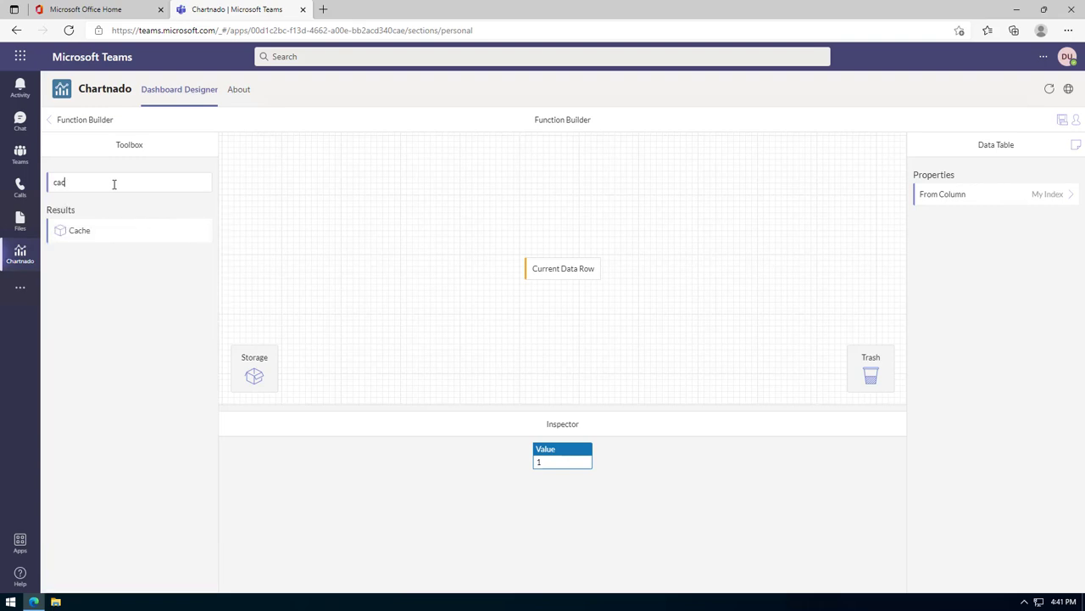
type("lc")
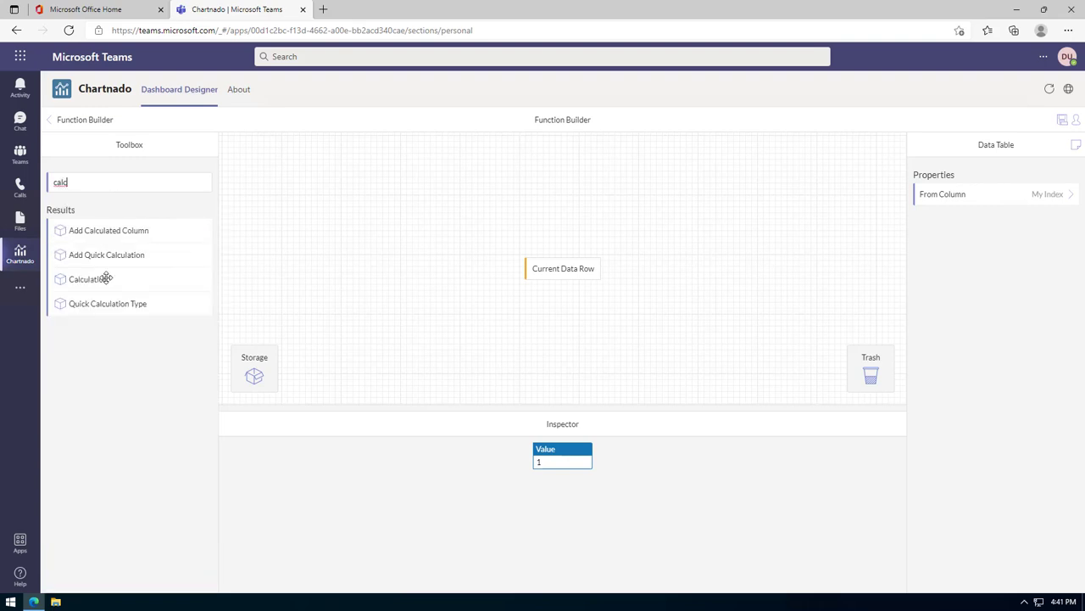
left_click_drag(104, 279, 586, 283)
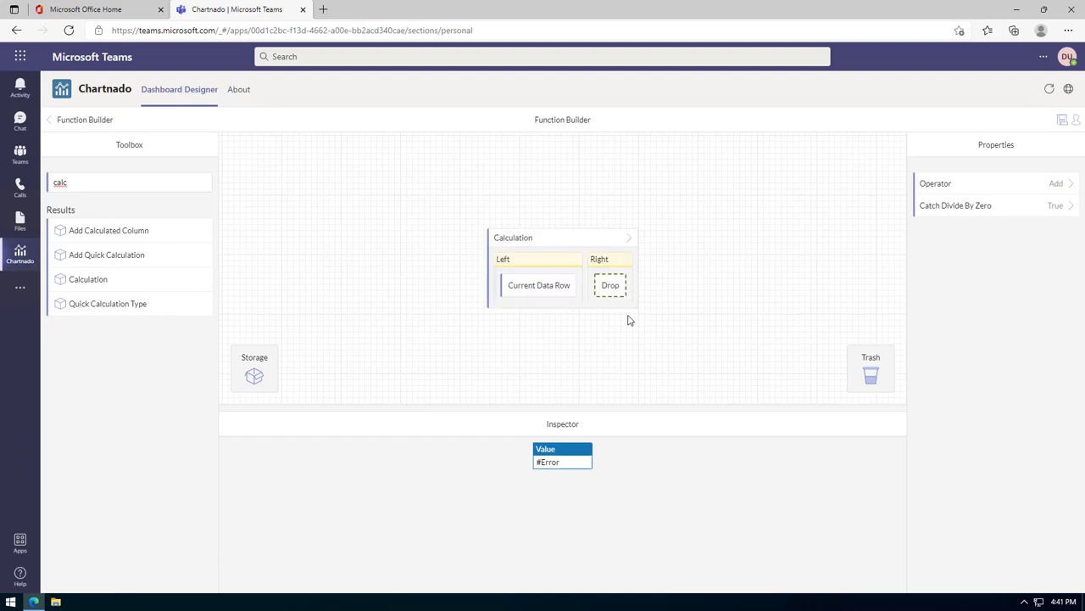
left_click(539, 293)
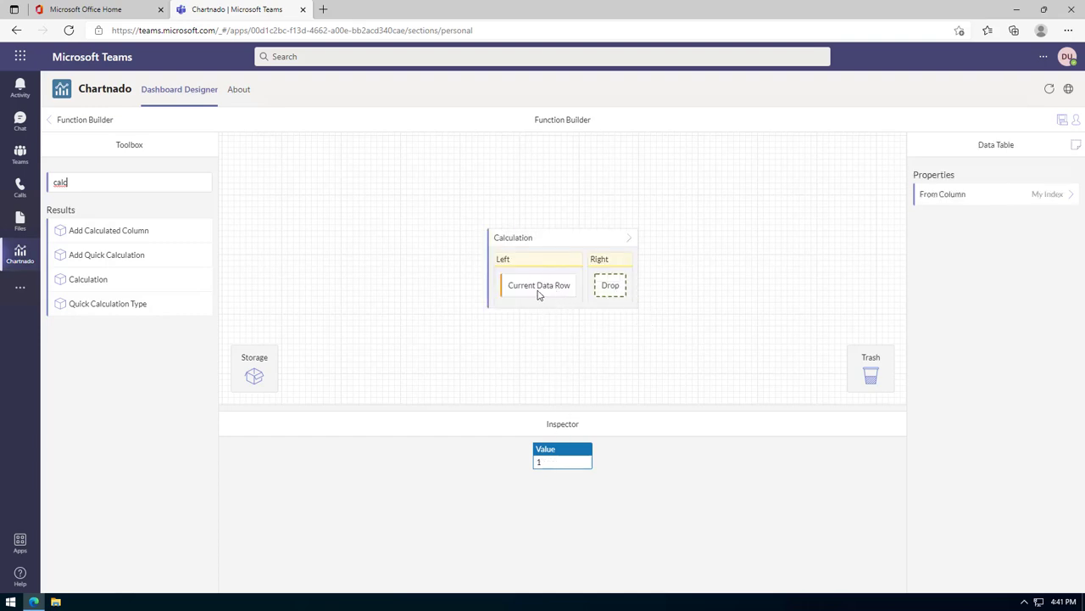
Add a Number of 2 as the calculation's right operand.
double_click(126, 187)
type("num")
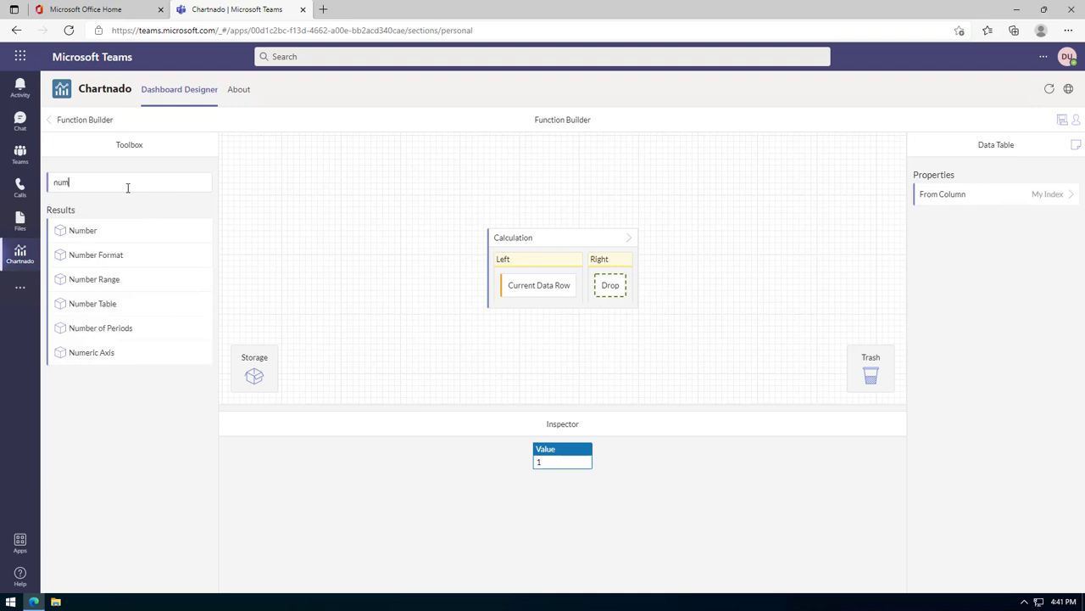
left_click_drag(130, 232, 608, 288)
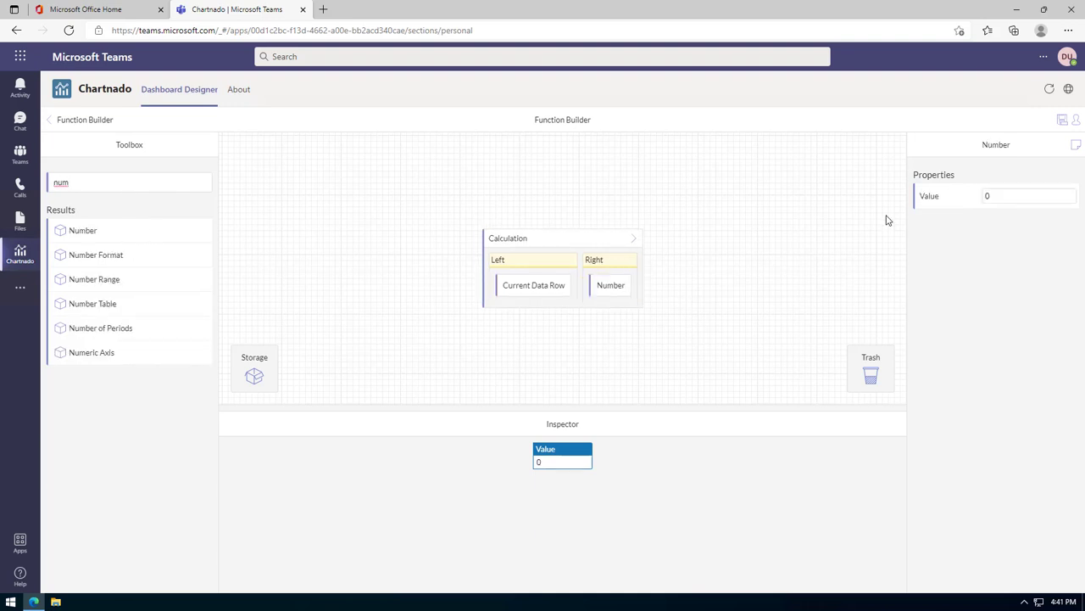
type("2")
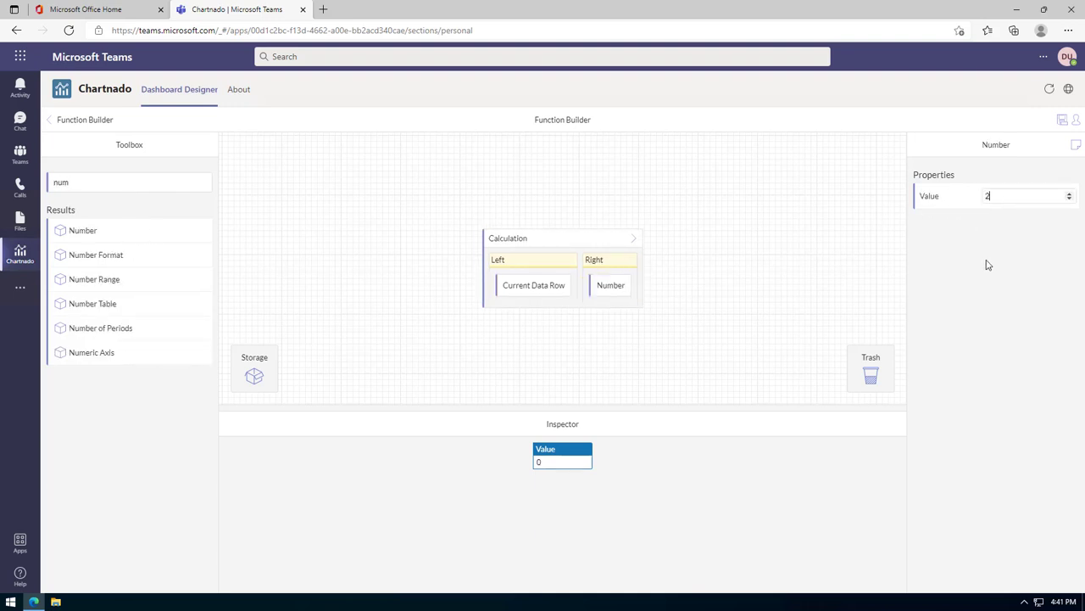
Set the calculation's operator to Multiply and verify the doubled result.
left_click(569, 243)
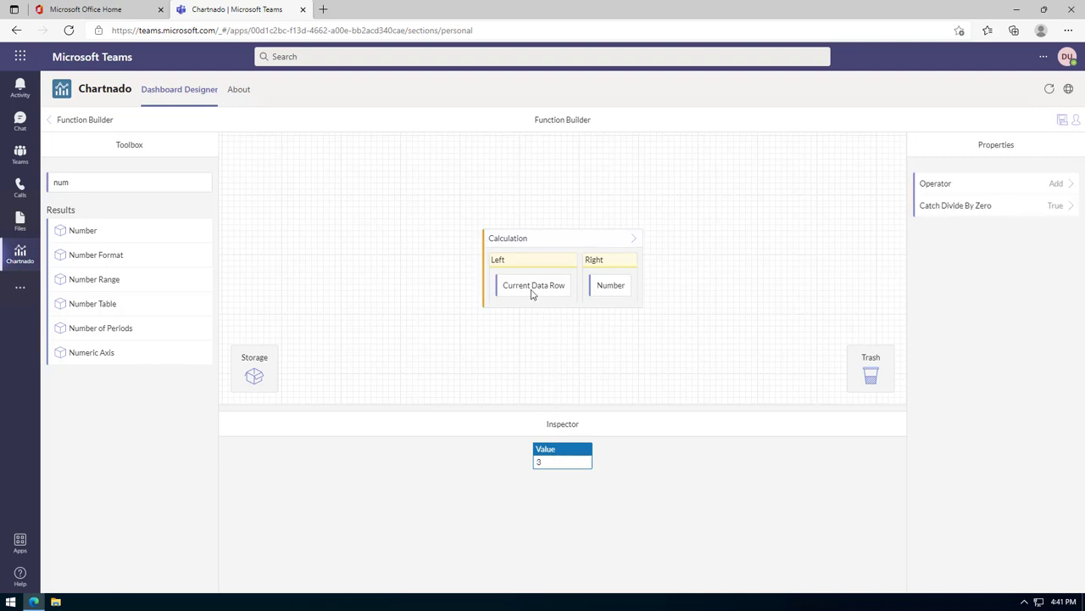
left_click(1069, 185)
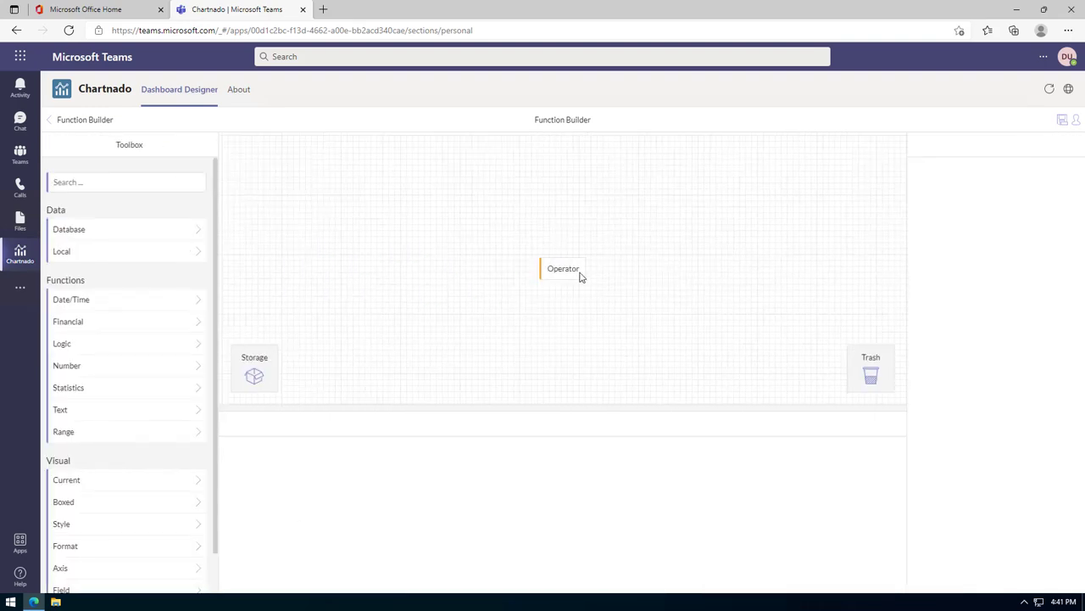
left_click(955, 243)
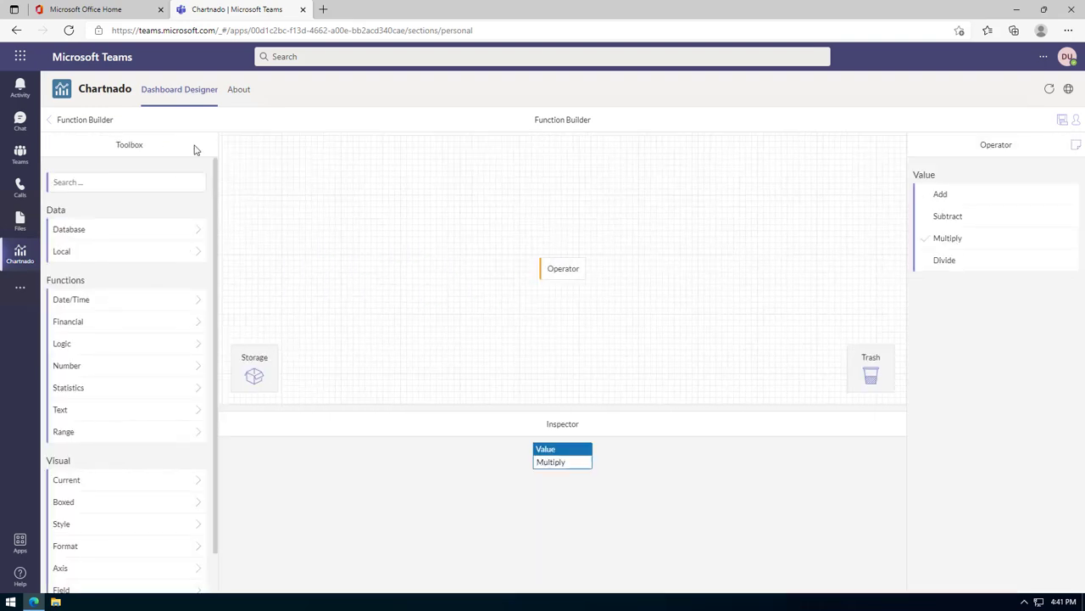
left_click(100, 124)
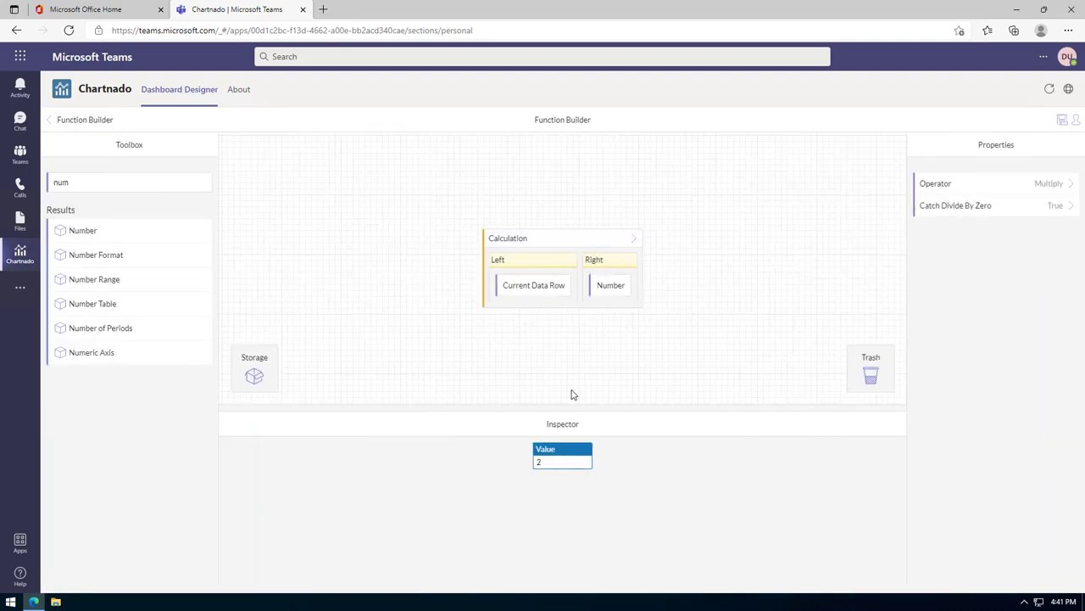
left_click(541, 295)
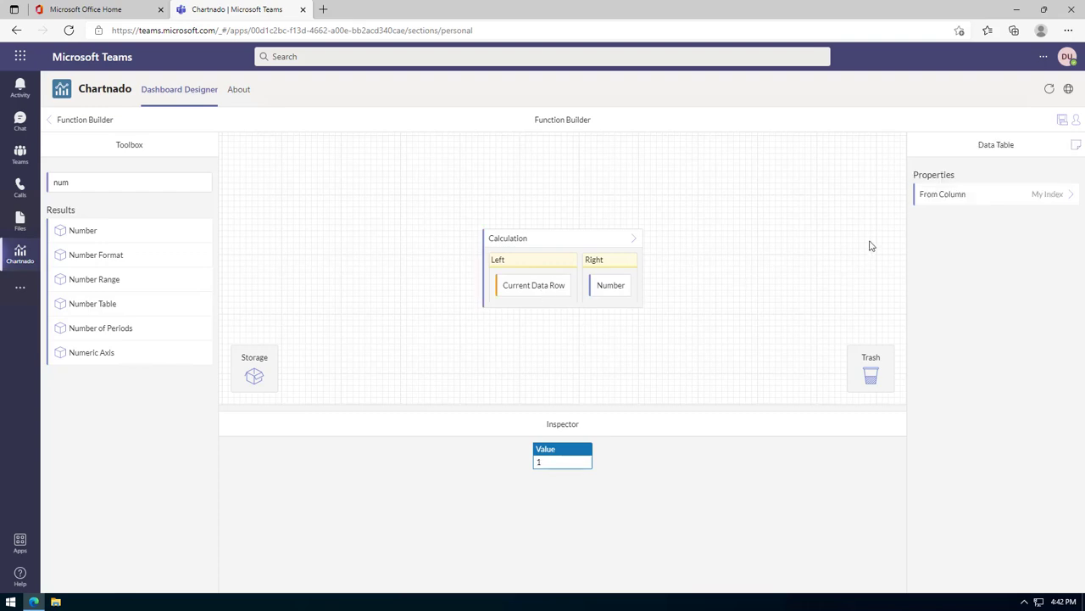
left_click(603, 289)
left_click(577, 238)
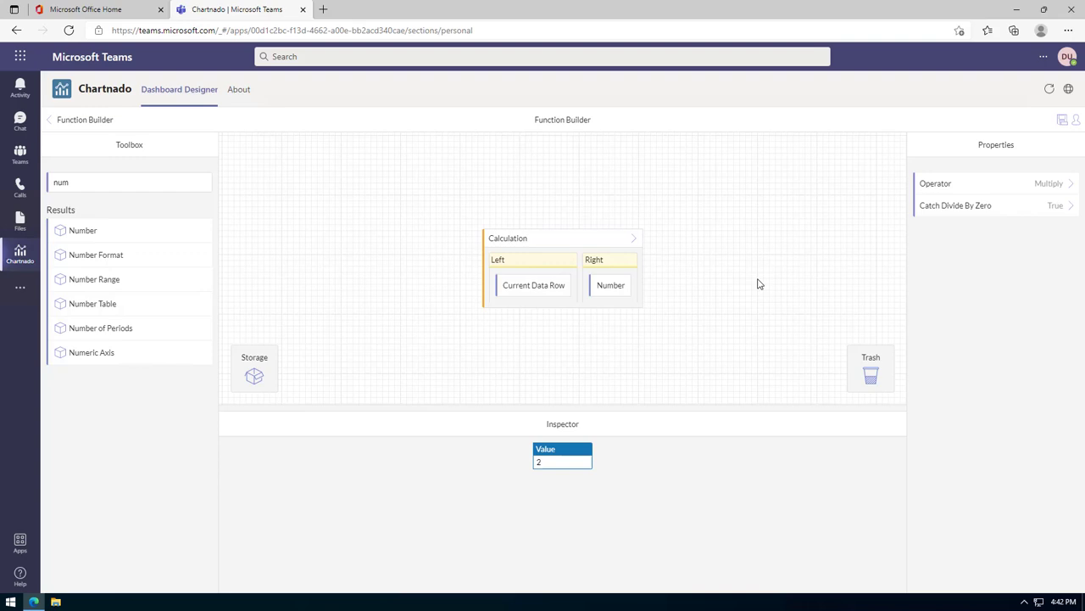
left_click(97, 127)
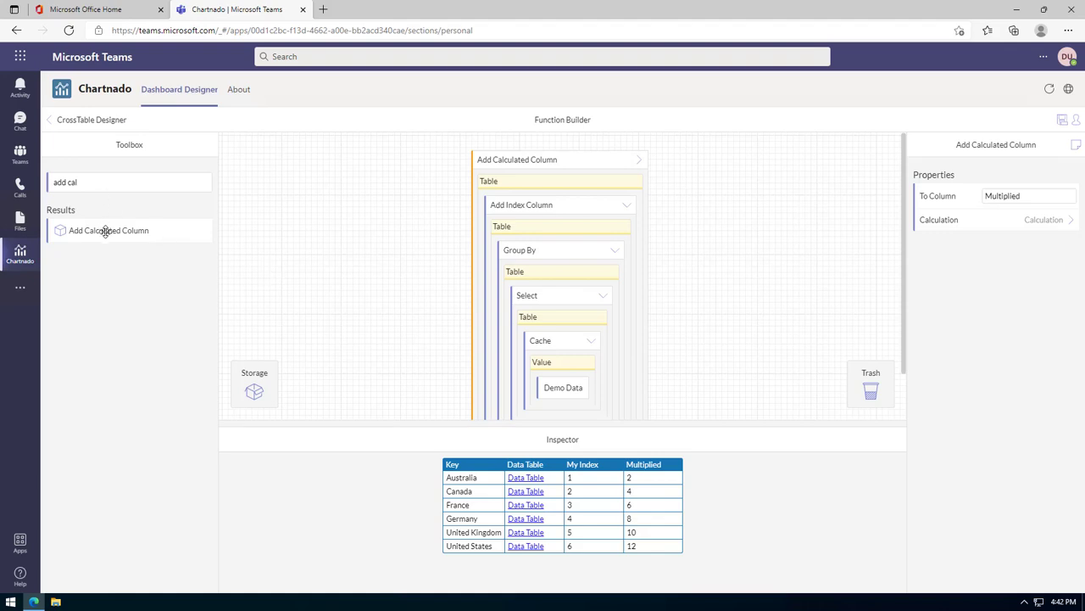
Wrap the chain in another Add Calculated Column and inspect Australia's order rows.
left_click_drag(106, 230, 516, 157)
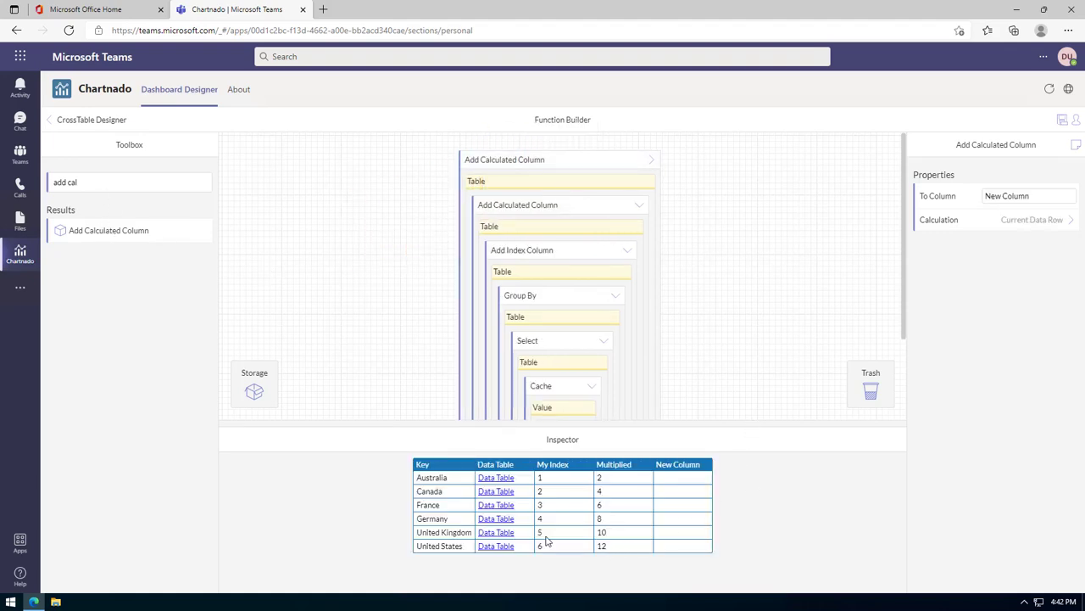
left_click(496, 478)
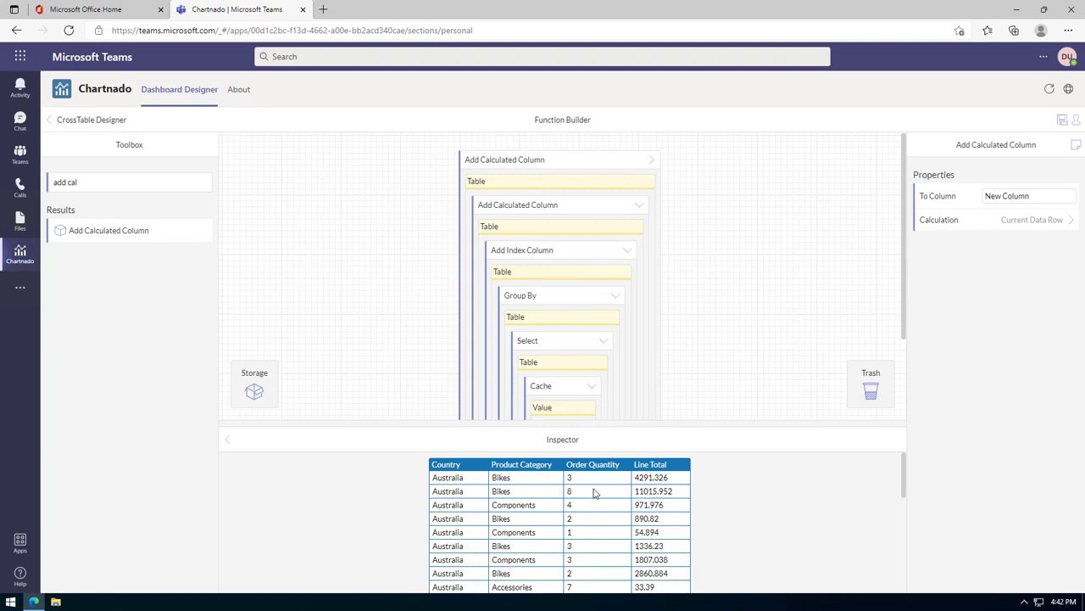
left_click(229, 441)
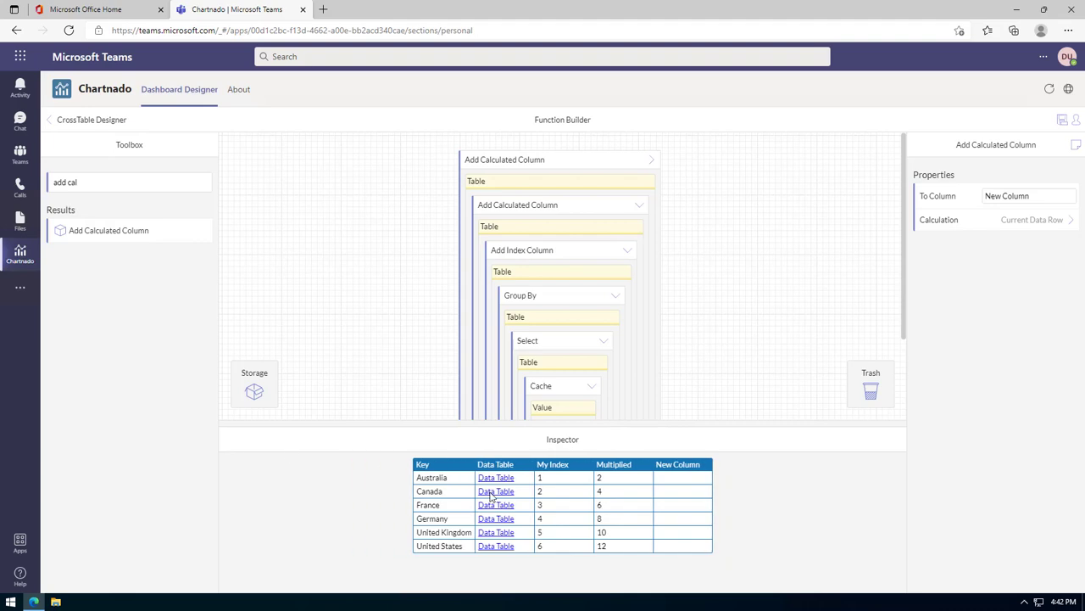
Name the new calculated column 'Order Quantity Total'.
left_click(570, 160)
left_click_drag(1063, 197, 968, 195)
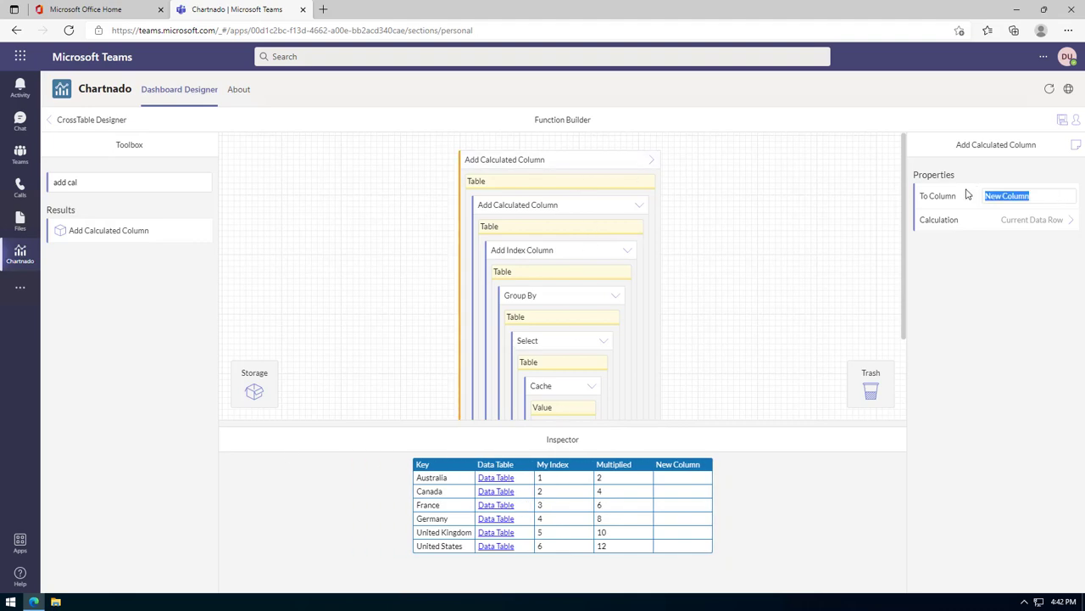
type("Order Quantity Total")
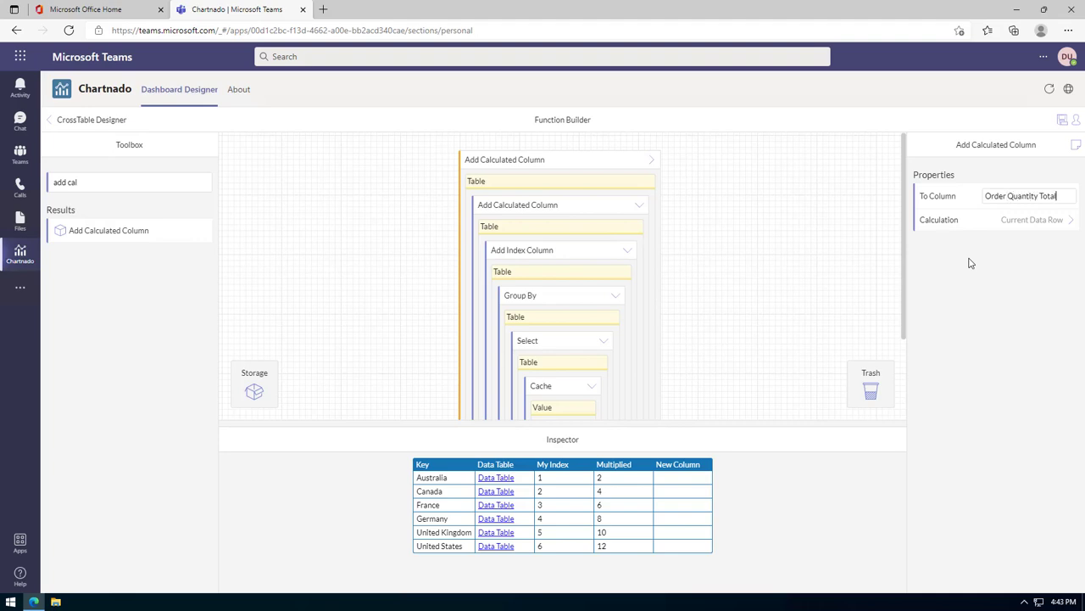
left_click(1037, 226)
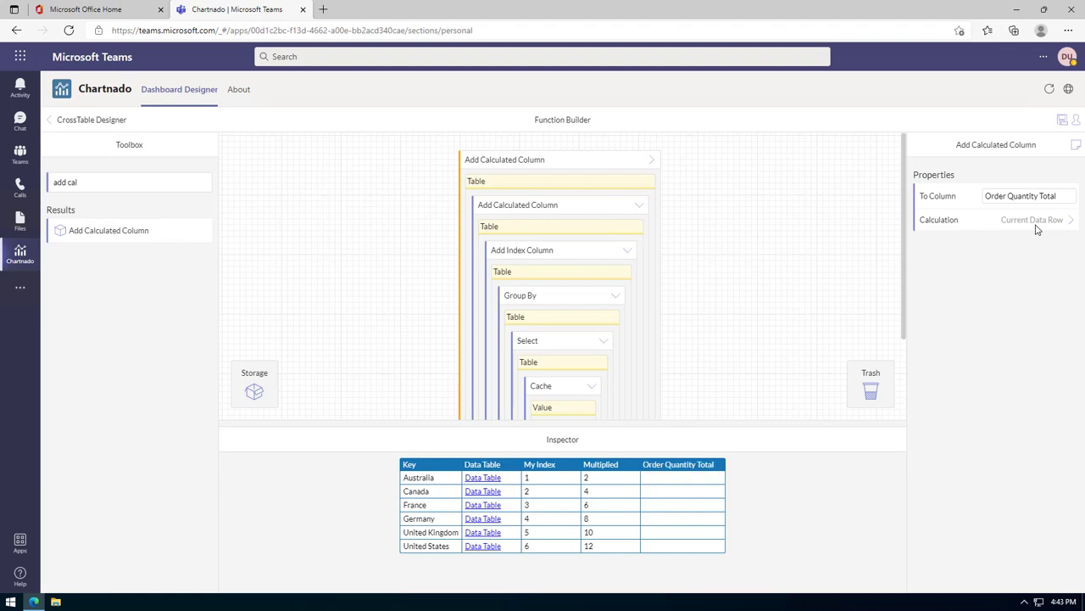
left_click(1035, 227)
Set the current data row's source column to Data Table.
left_click(583, 273)
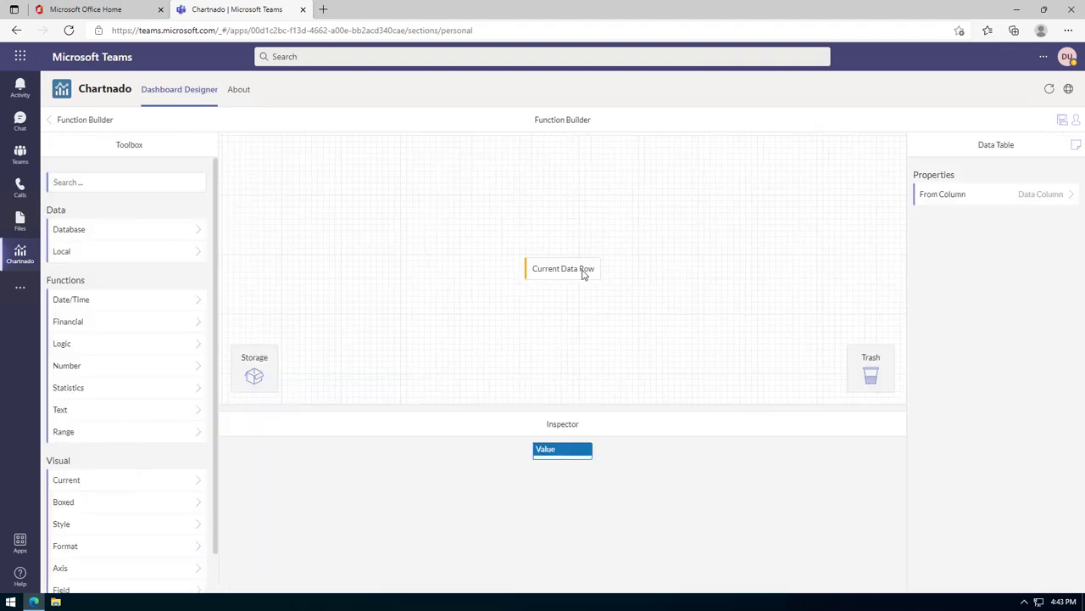
left_click(1054, 204)
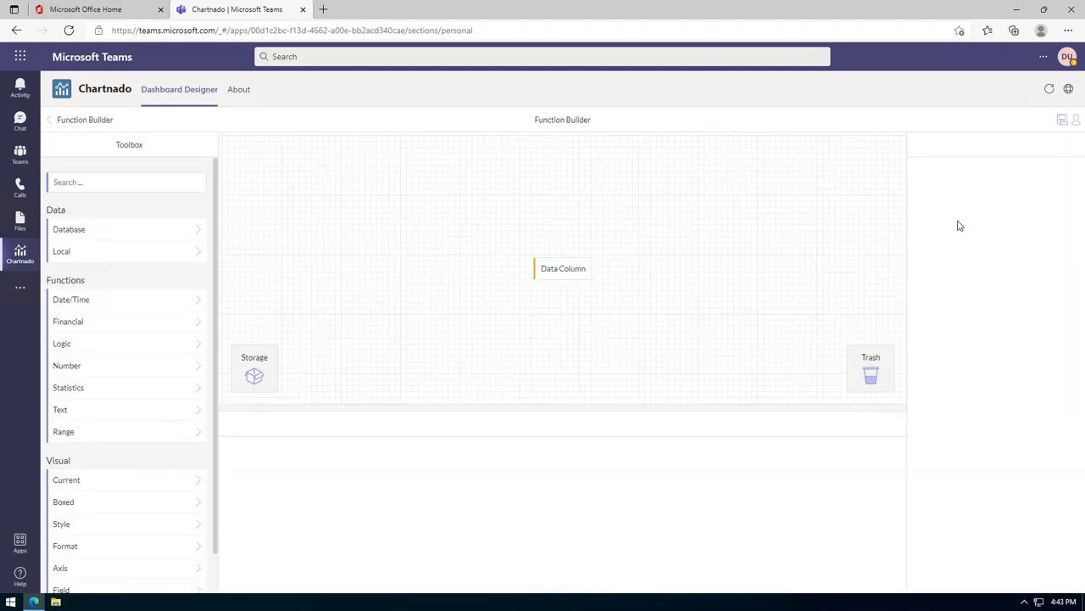
left_click(556, 278)
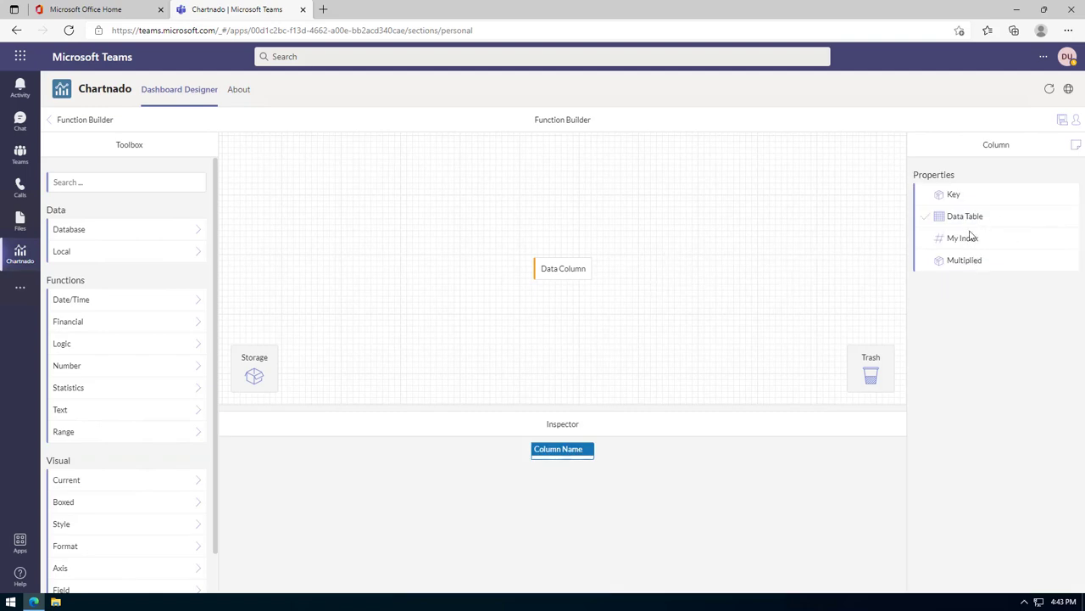
left_click(581, 273)
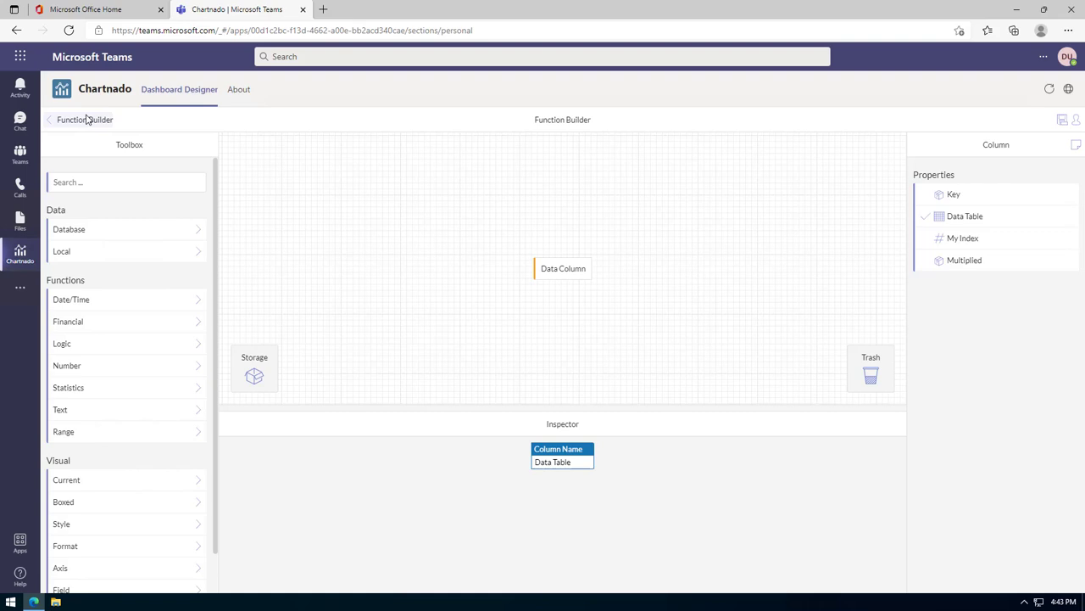
left_click(86, 119)
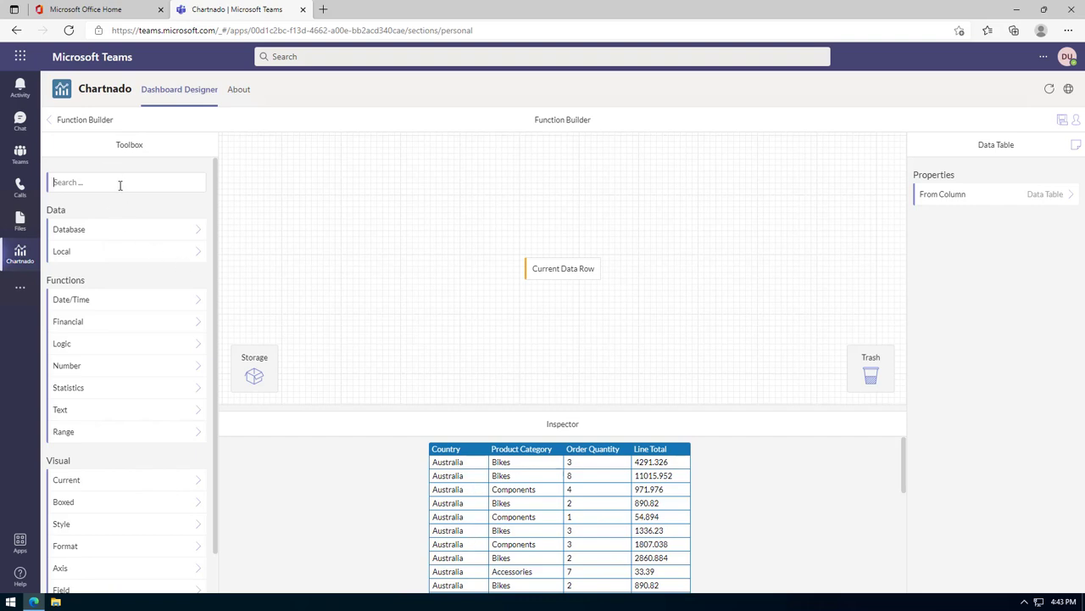
Wrap the row in a Summary summing Order Quantity, e.g. 91 for Australia.
type("sum")
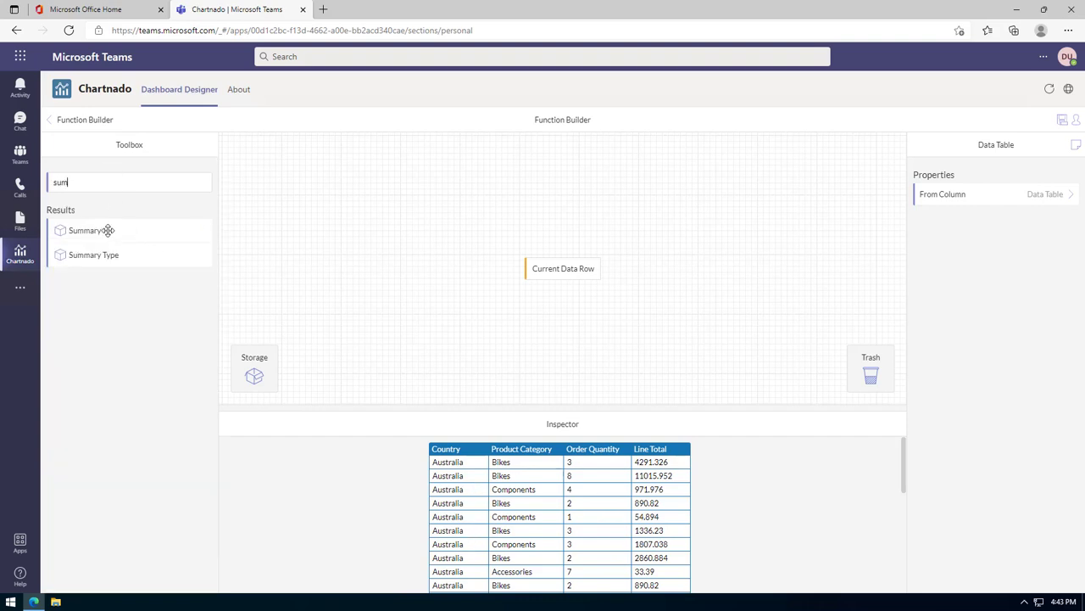
left_click_drag(107, 229, 554, 273)
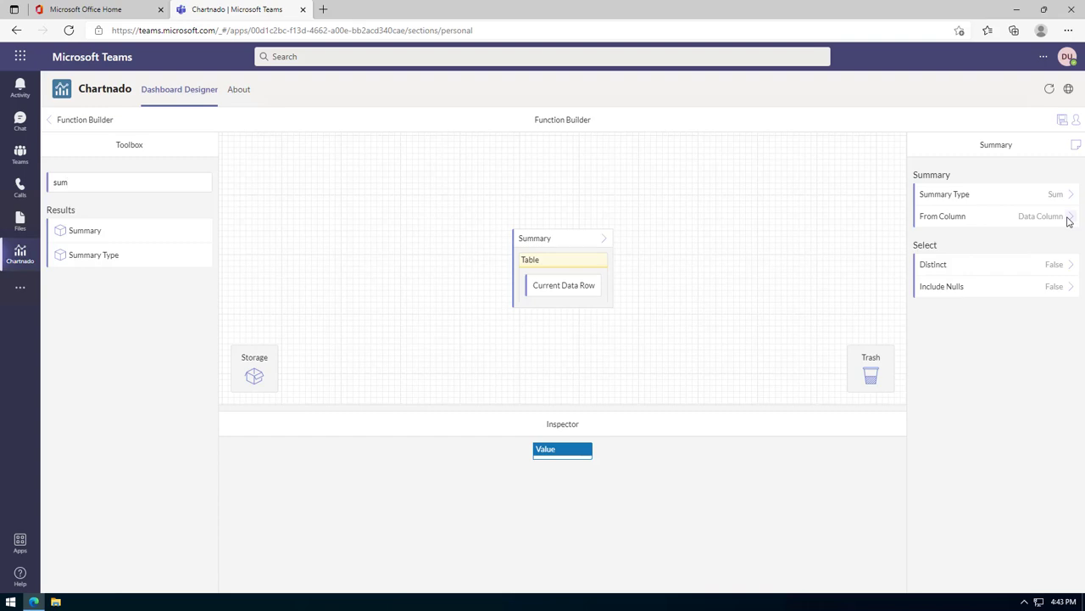
left_click(1041, 219)
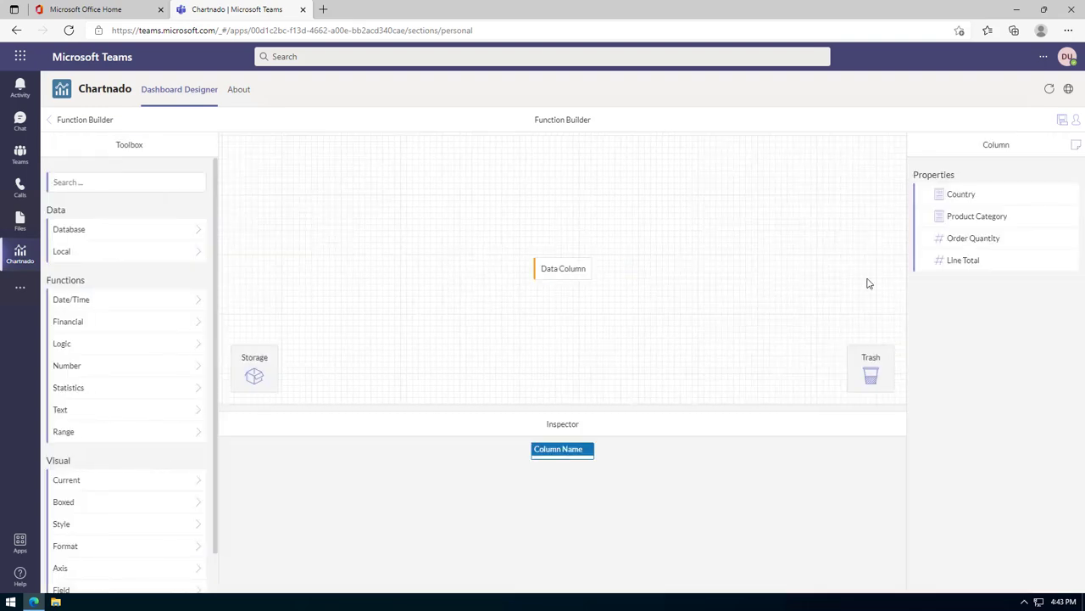
left_click(982, 240)
left_click(86, 120)
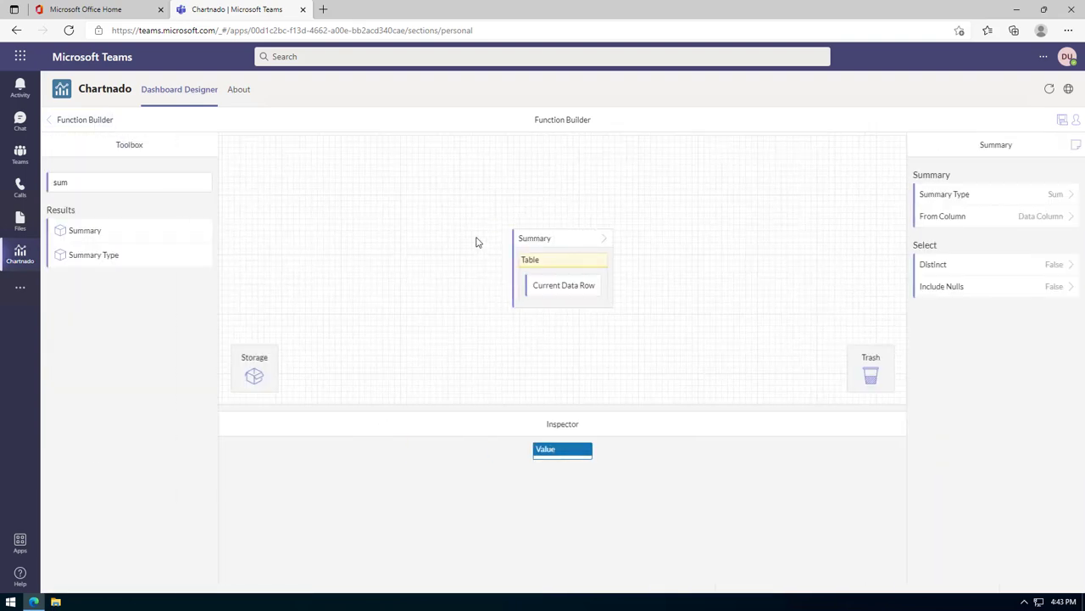
left_click(559, 245)
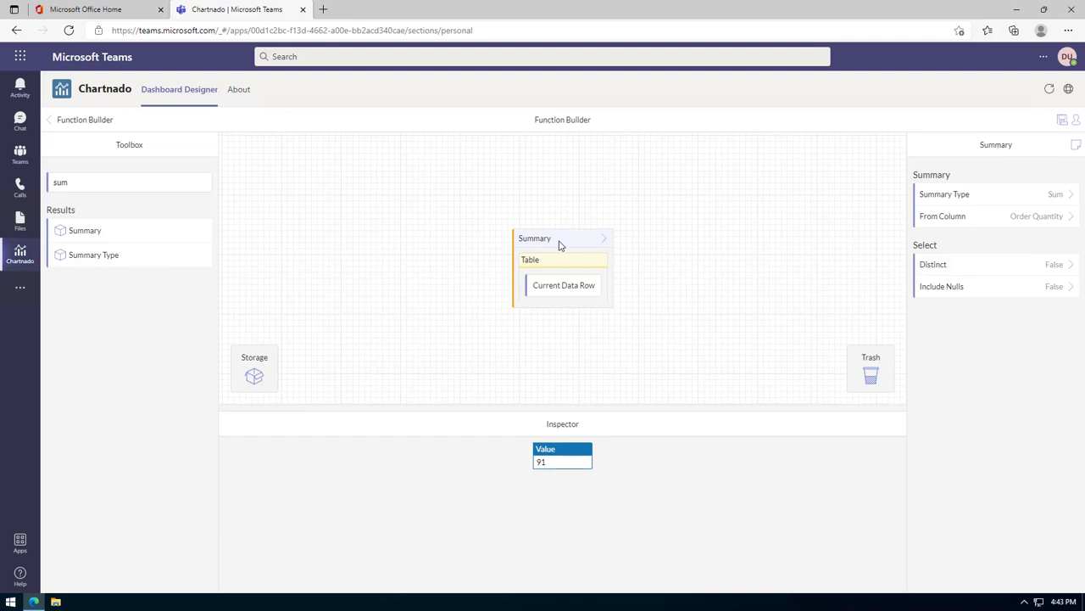
left_click(98, 124)
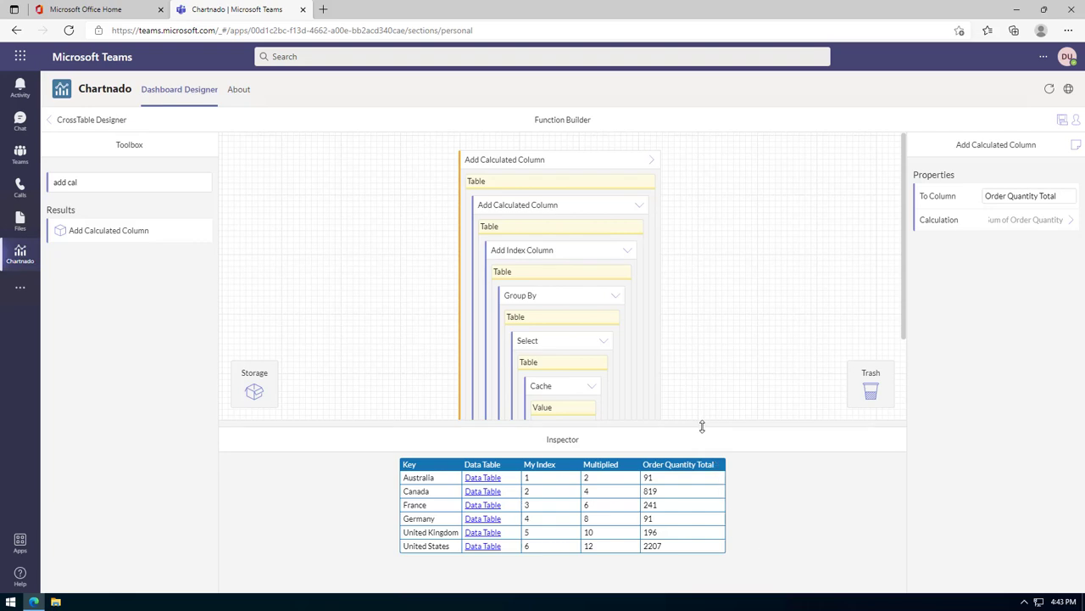
left_click_drag(702, 425, 702, 440)
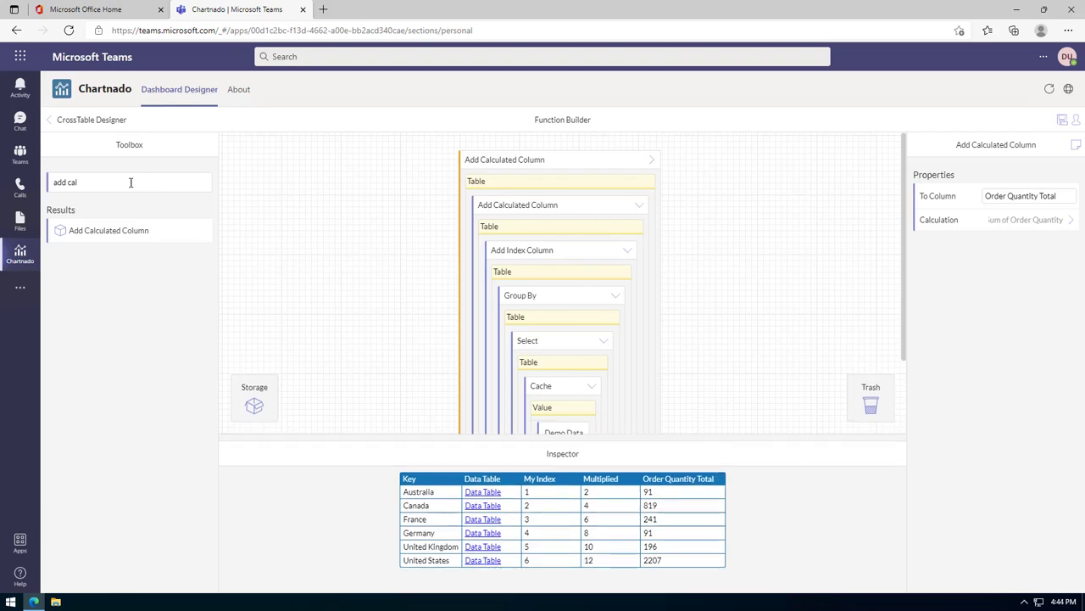
Search 'order' and wrap the whole chain in an Order By function.
left_click(91, 181)
triple_click(97, 180)
type("order")
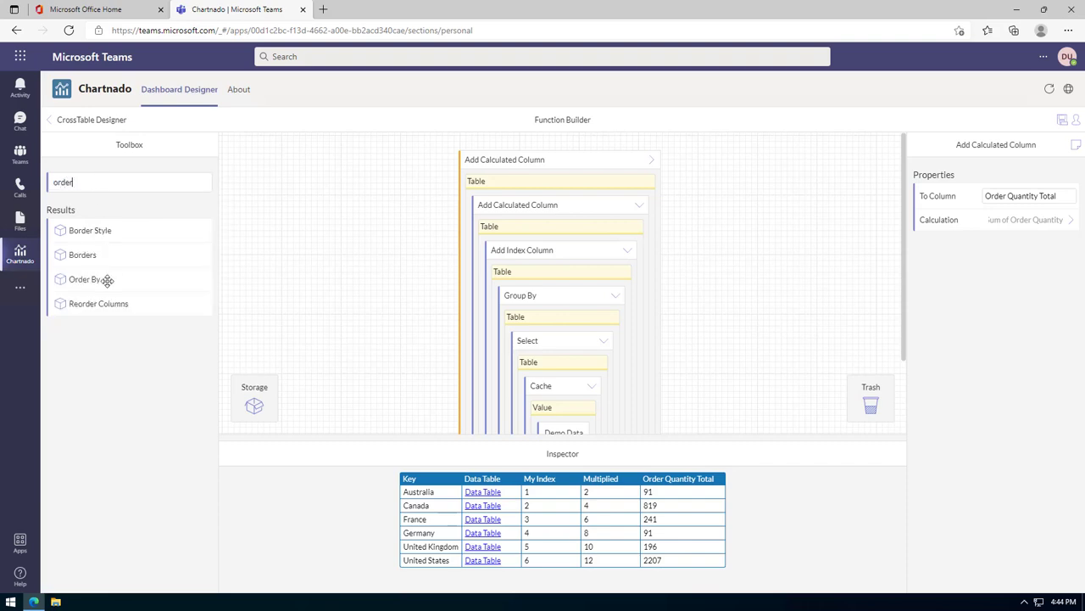
left_click_drag(107, 280, 538, 161)
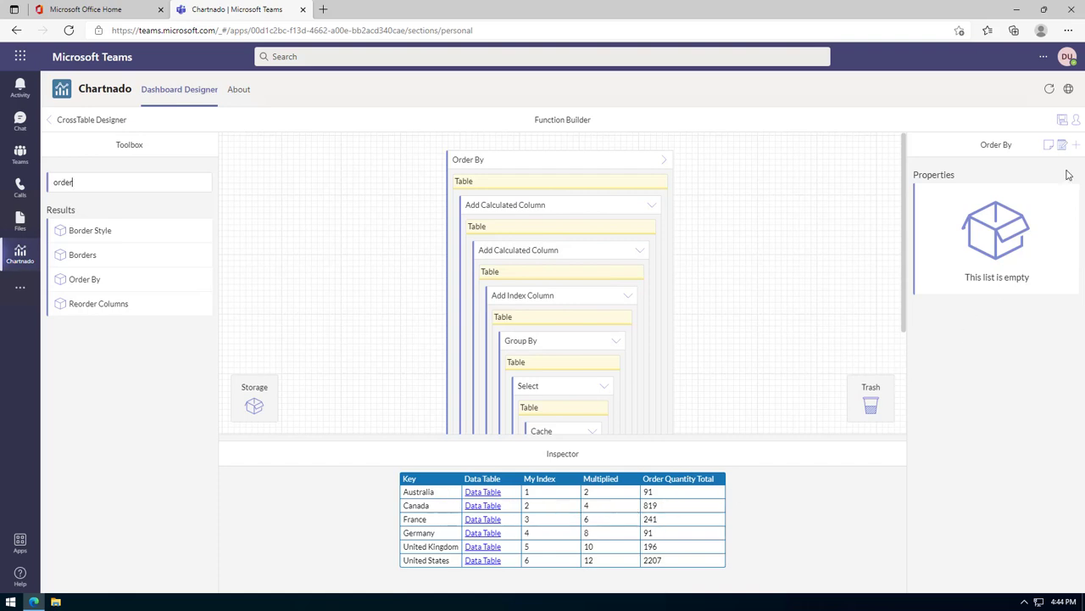
Add a sort on Order Quantity Total, Descending, putting United States (2207) first.
left_click(1076, 146)
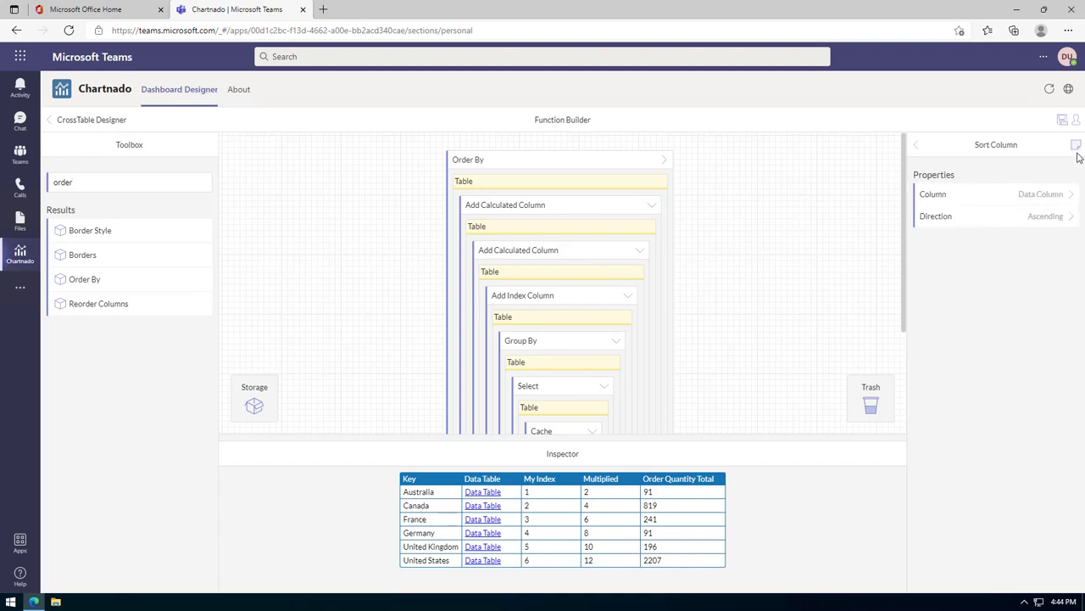
left_click(1070, 195)
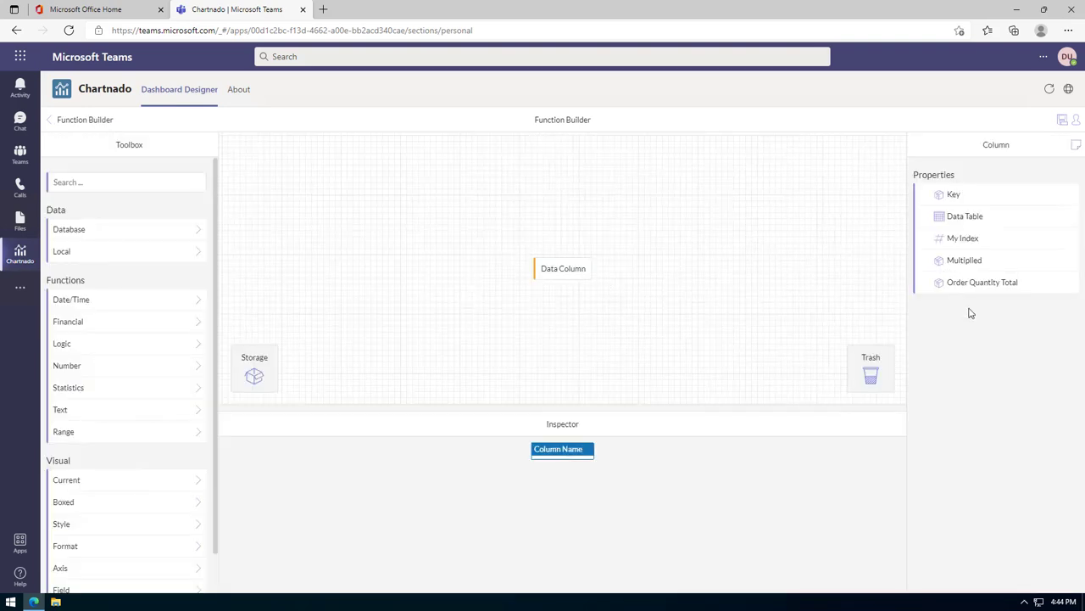
left_click(979, 281)
left_click(78, 124)
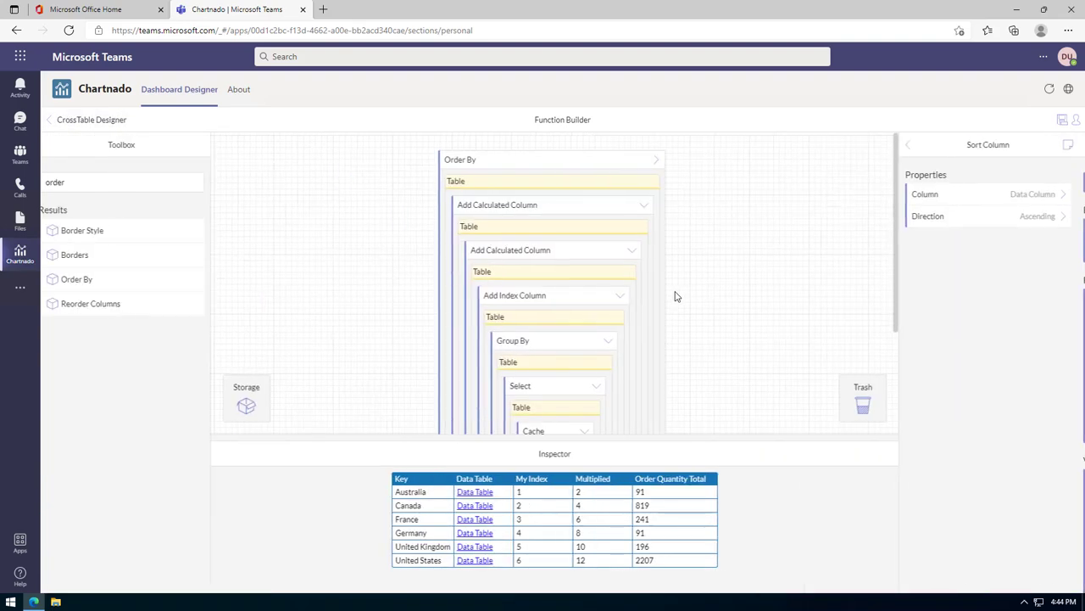
left_click(929, 219)
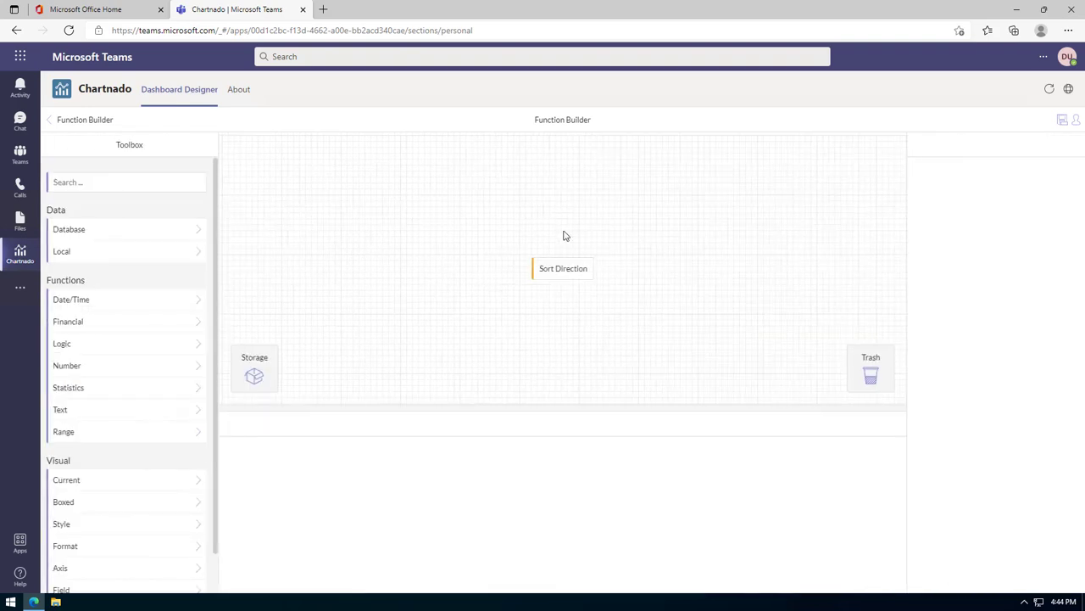
left_click(972, 217)
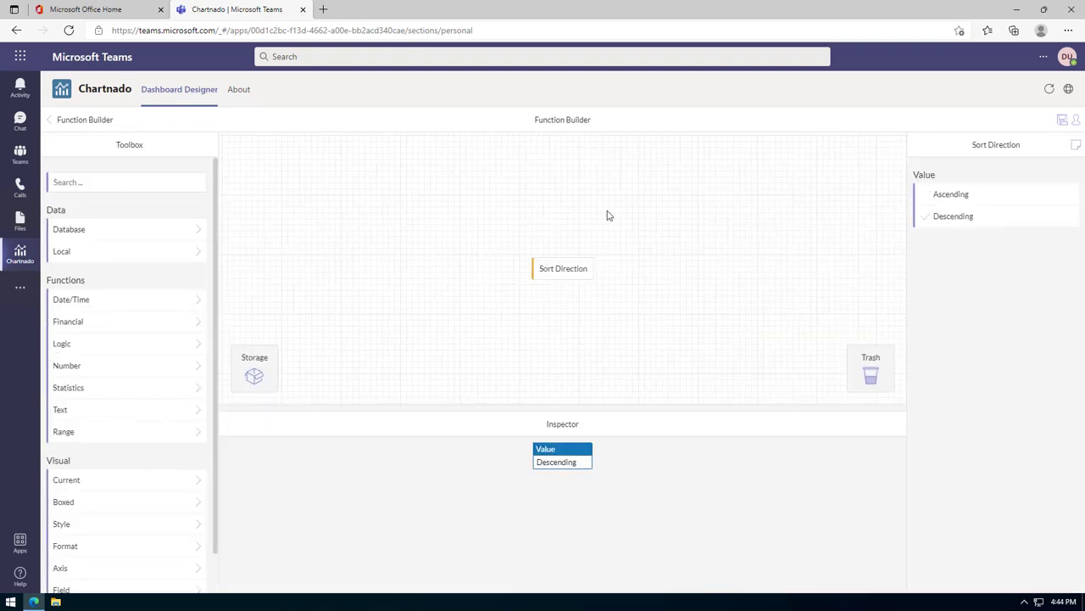
left_click(80, 126)
left_click(543, 174)
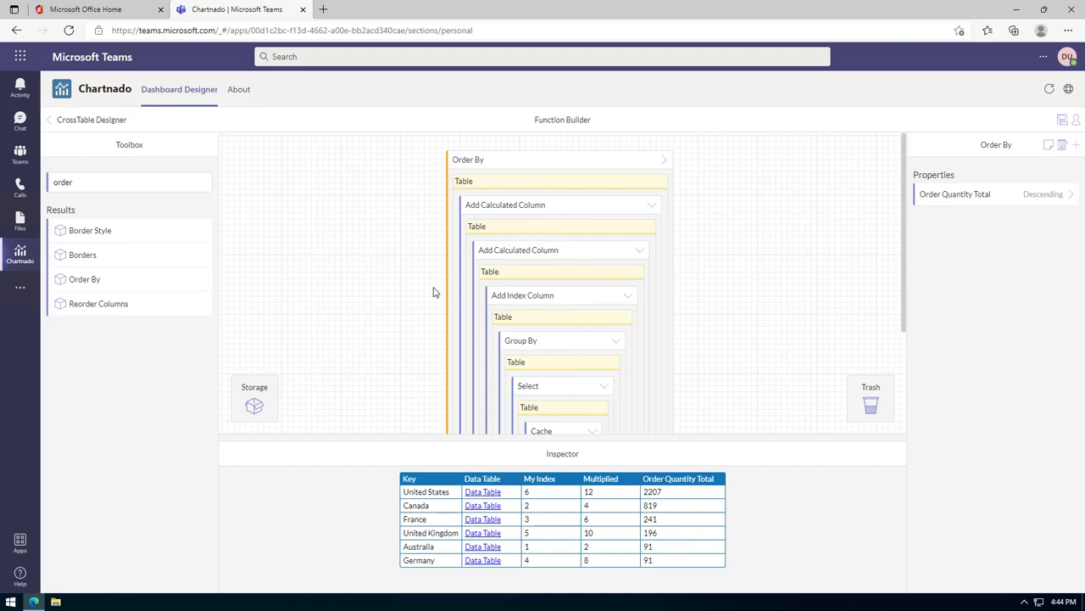
double_click(100, 185)
Wrap the chain in Take with a Number quantity of 3: United States, Canada, France.
type("take")
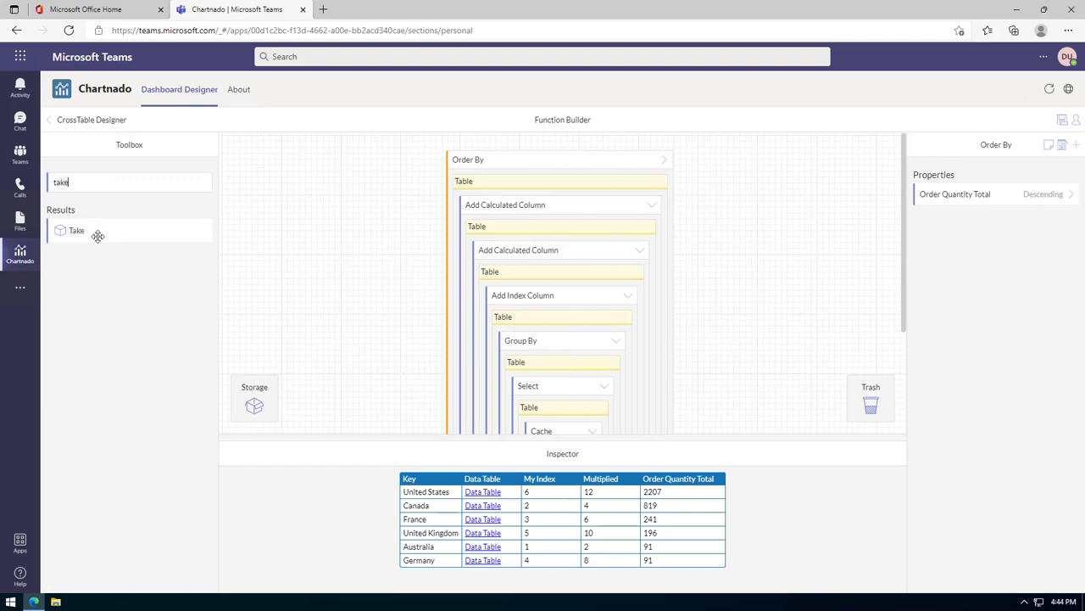
left_click_drag(88, 231, 666, 216)
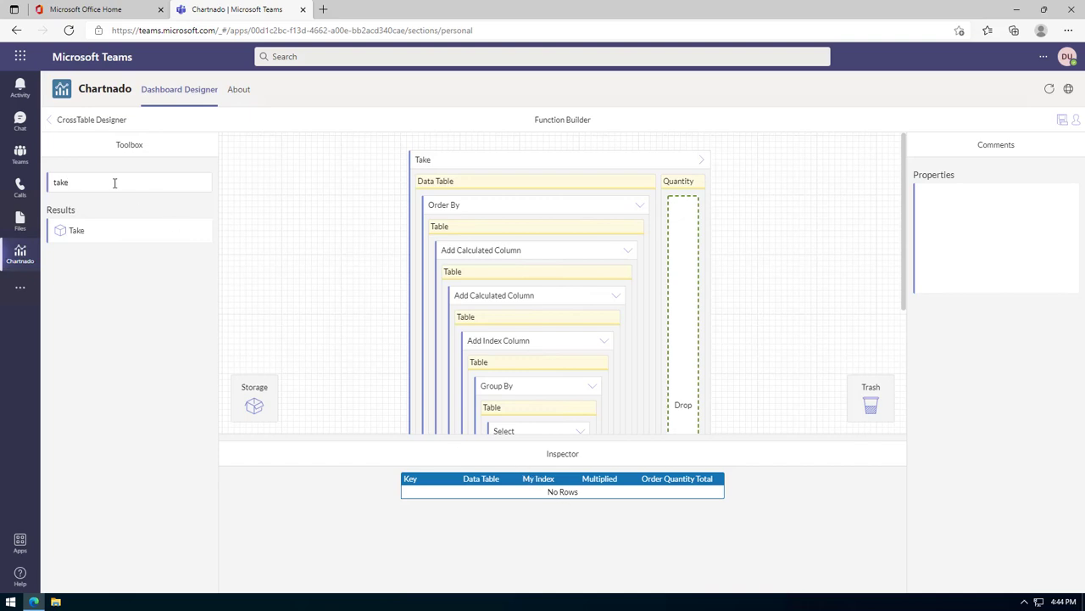
key("BackSpace")
key("BackSpace")
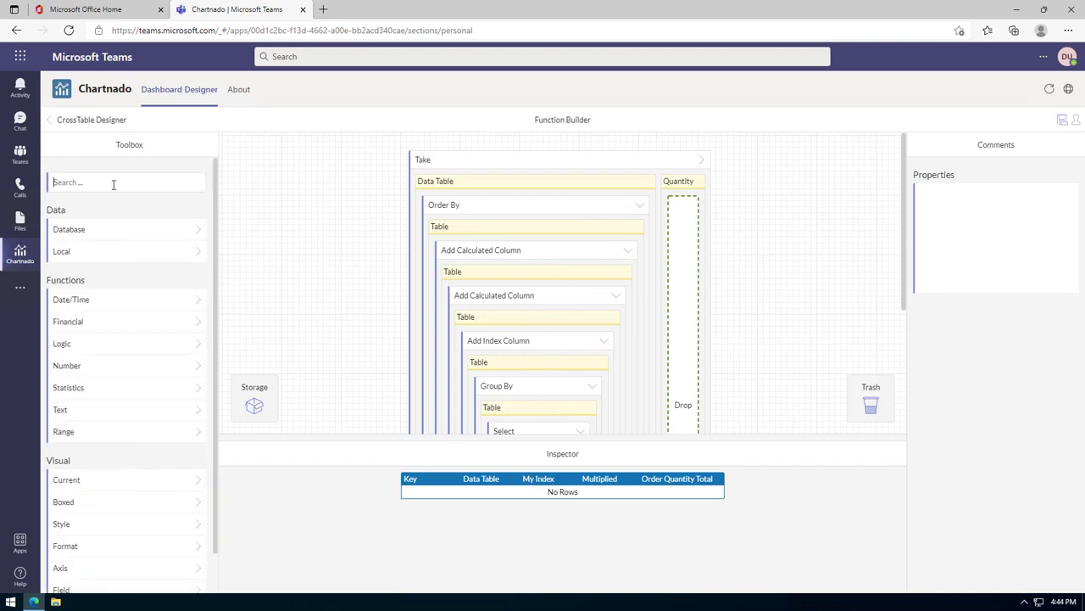
type("num")
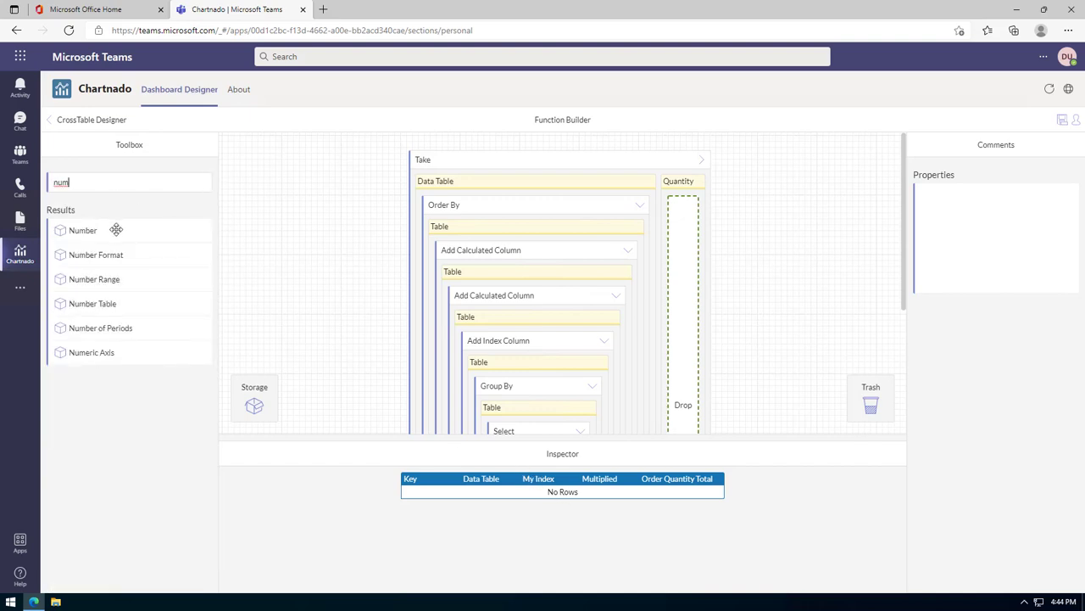
left_click_drag(113, 229, 683, 303)
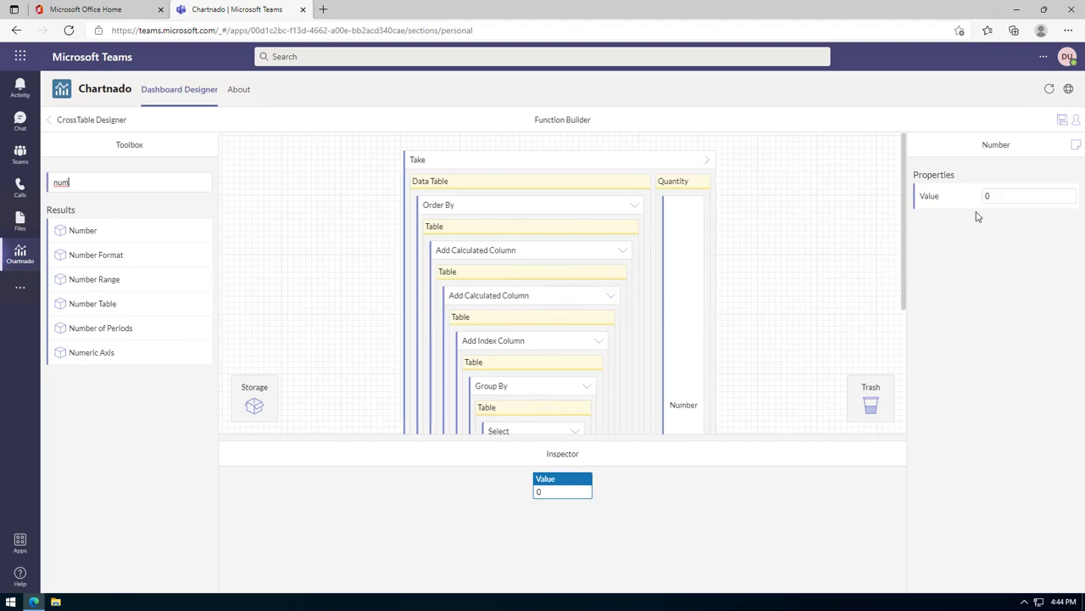
left_click(982, 195)
type("3")
left_click(782, 294)
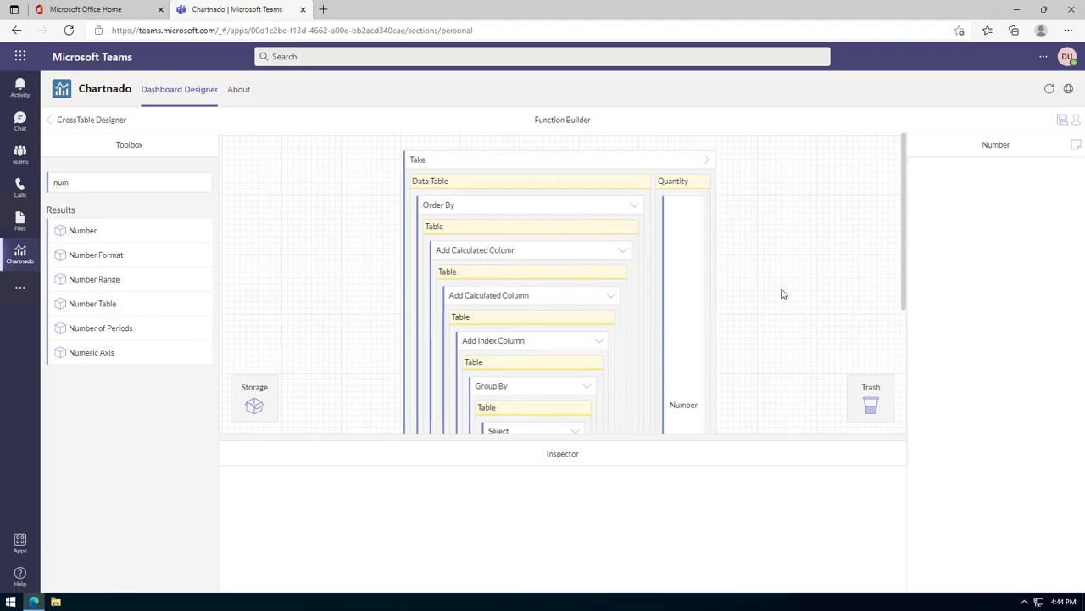
left_click(537, 166)
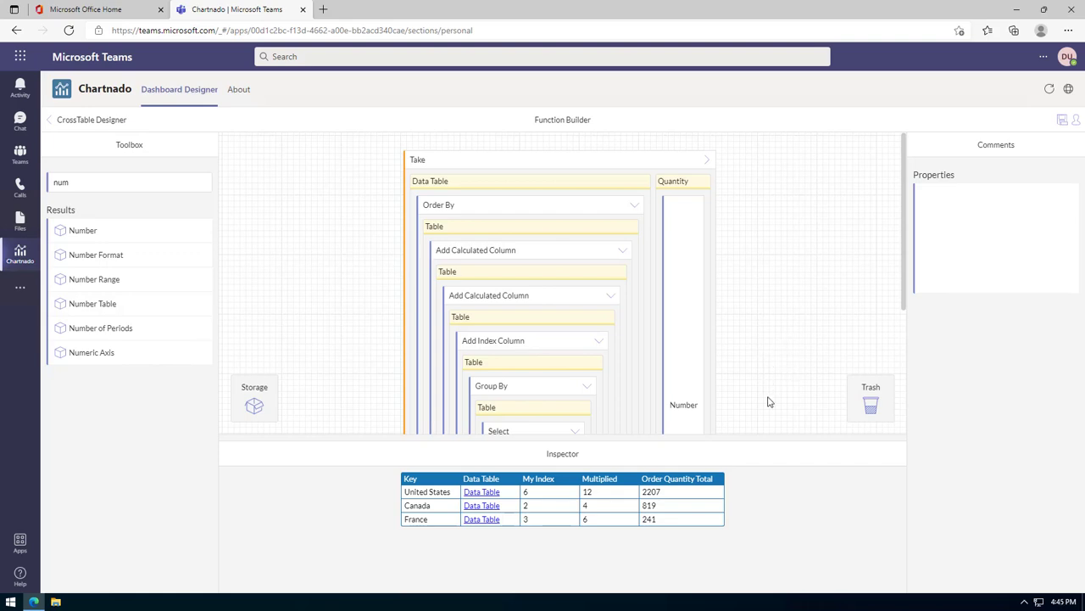
left_click_drag(766, 438, 767, 471)
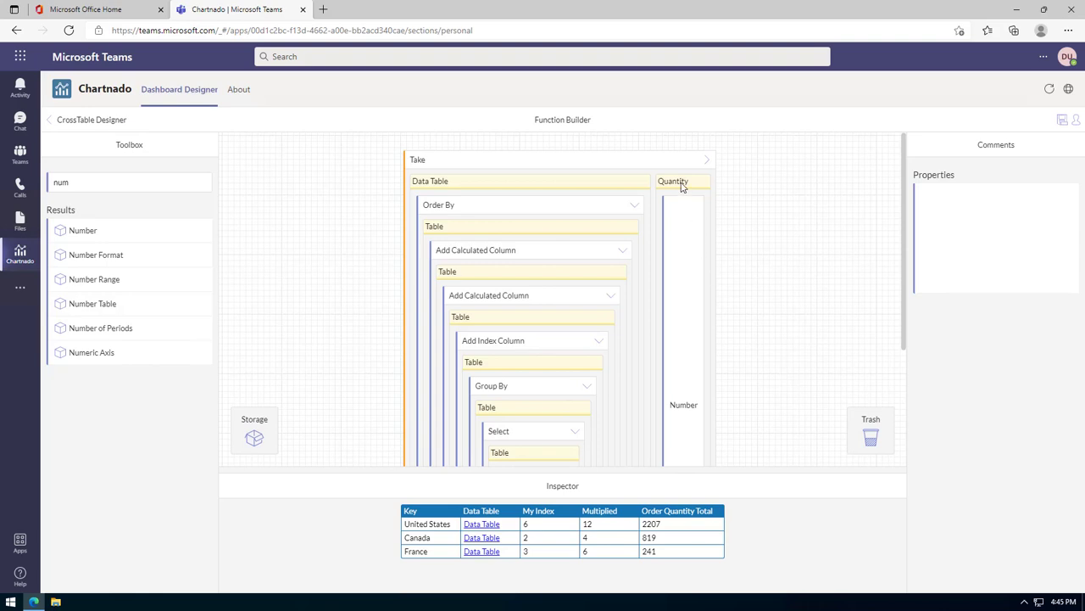
left_click(683, 347)
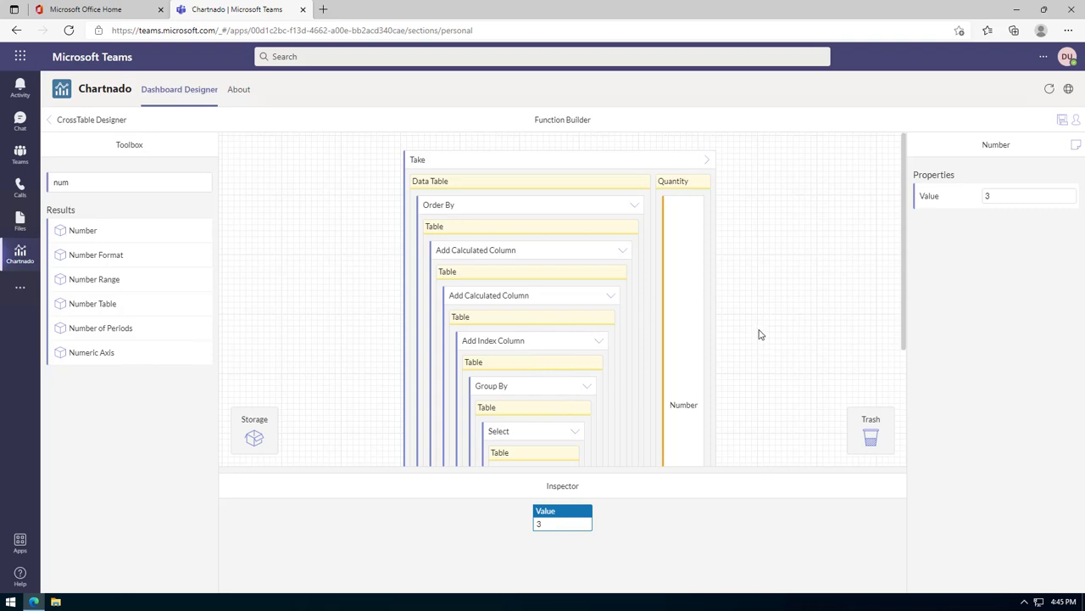
scroll(772, 324, "down", 1)
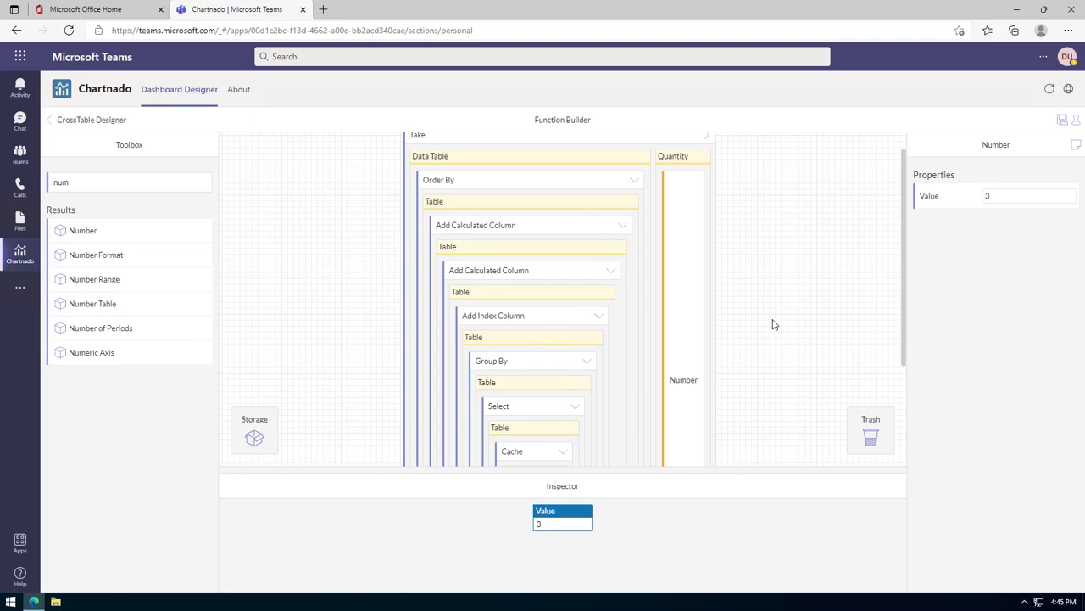
left_click(516, 271)
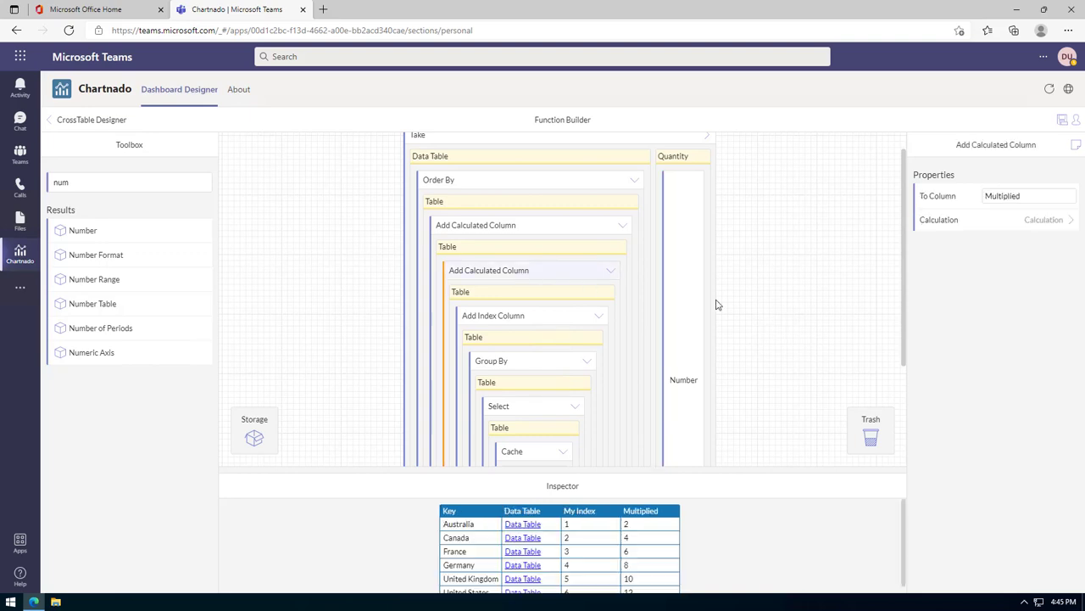
left_click(519, 231)
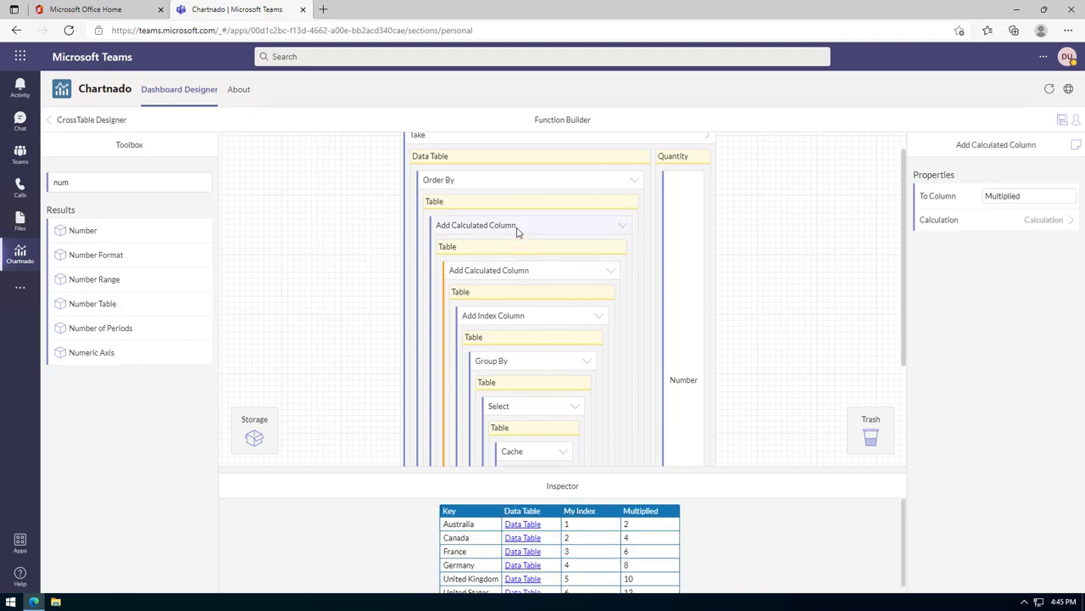
left_click(520, 183)
scroll(807, 304, "up", 1)
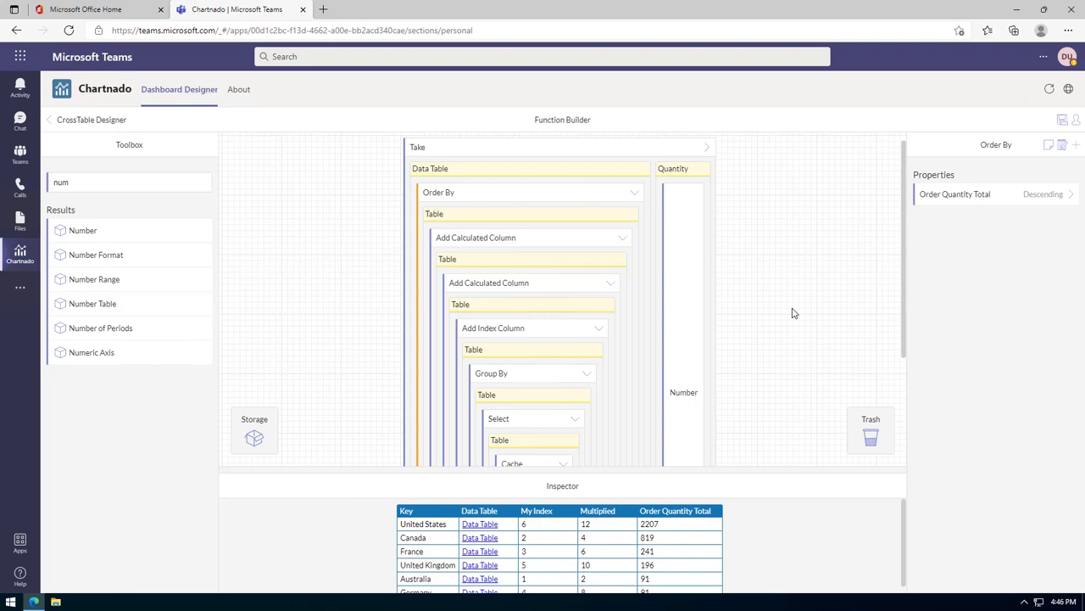
scroll(813, 553, "down", 1)
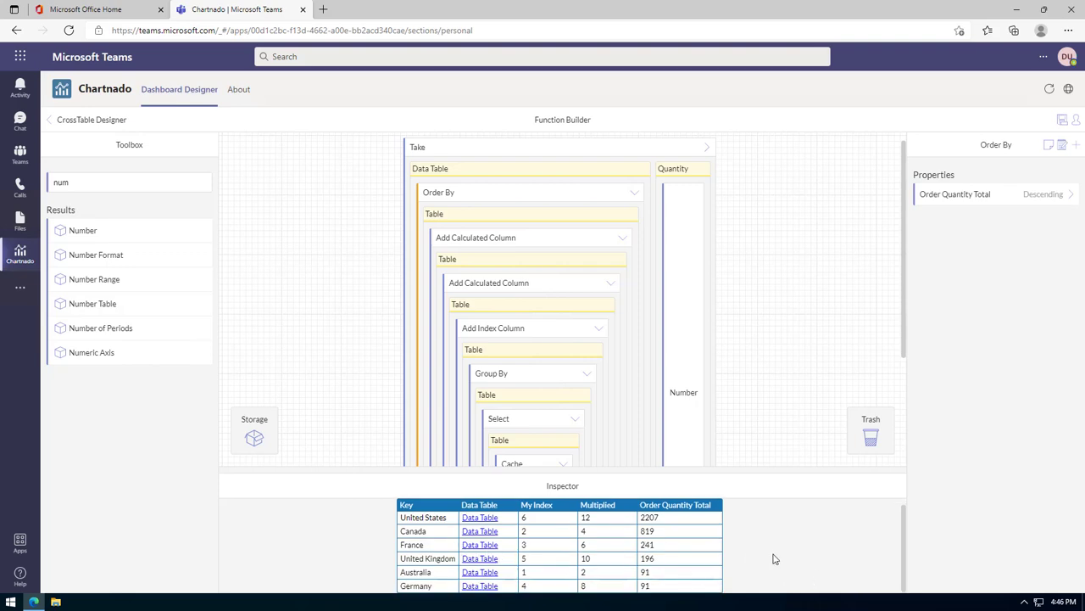
scroll(787, 562, "up", 1)
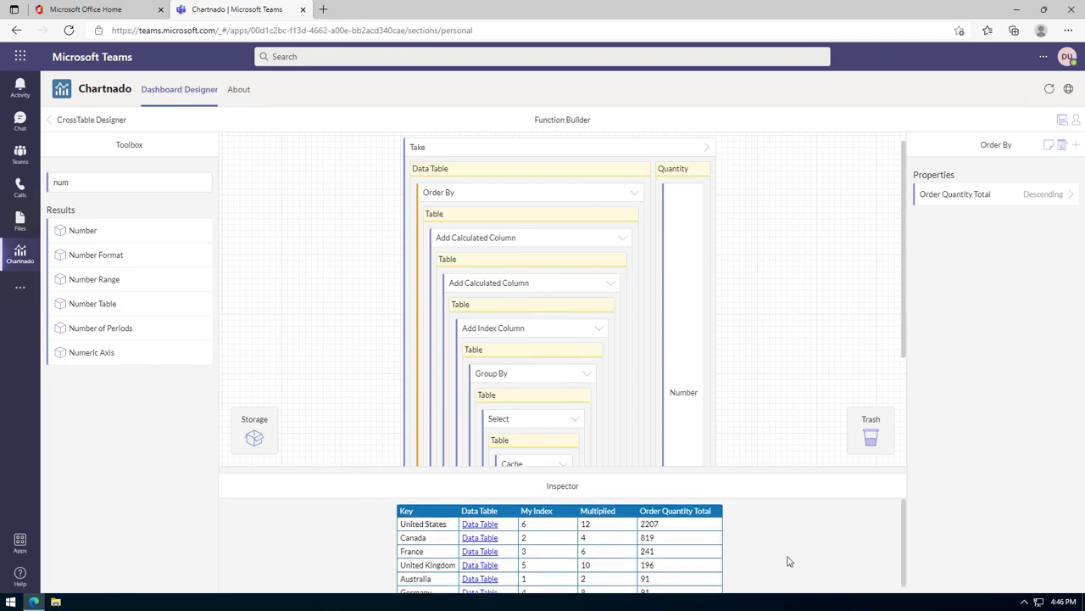